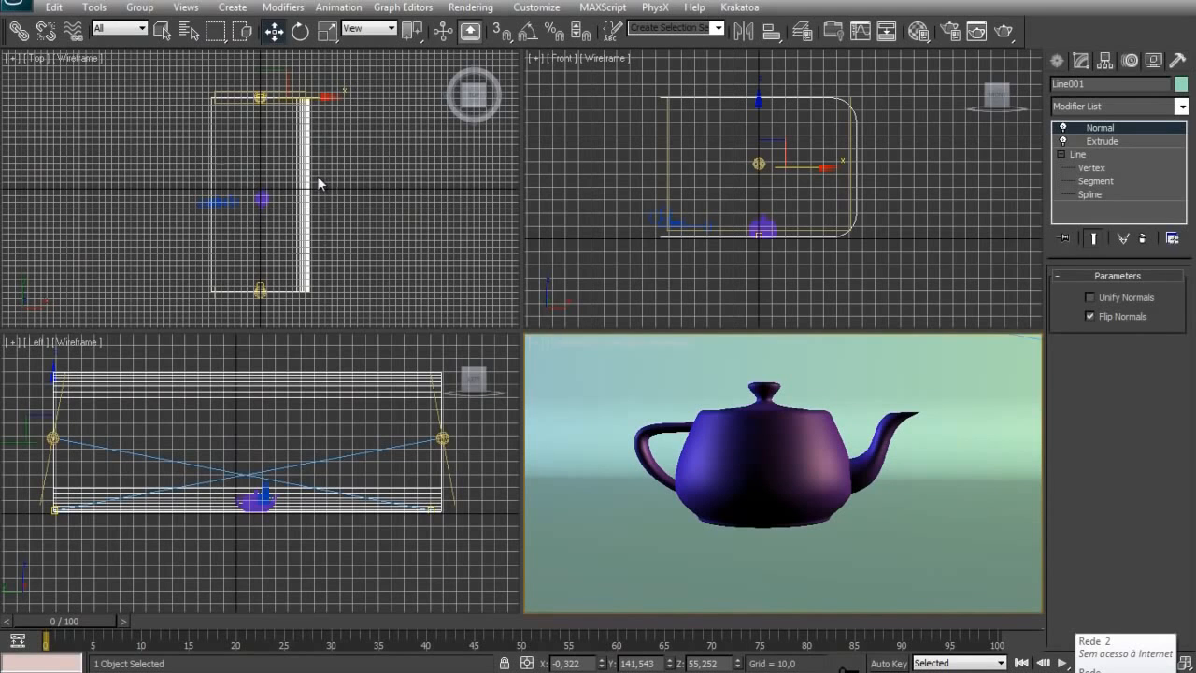
Make the first material's diffuse colour white and assign it to the curved backdrop
{"action": "left_click", "coordinate": [458, 246]}
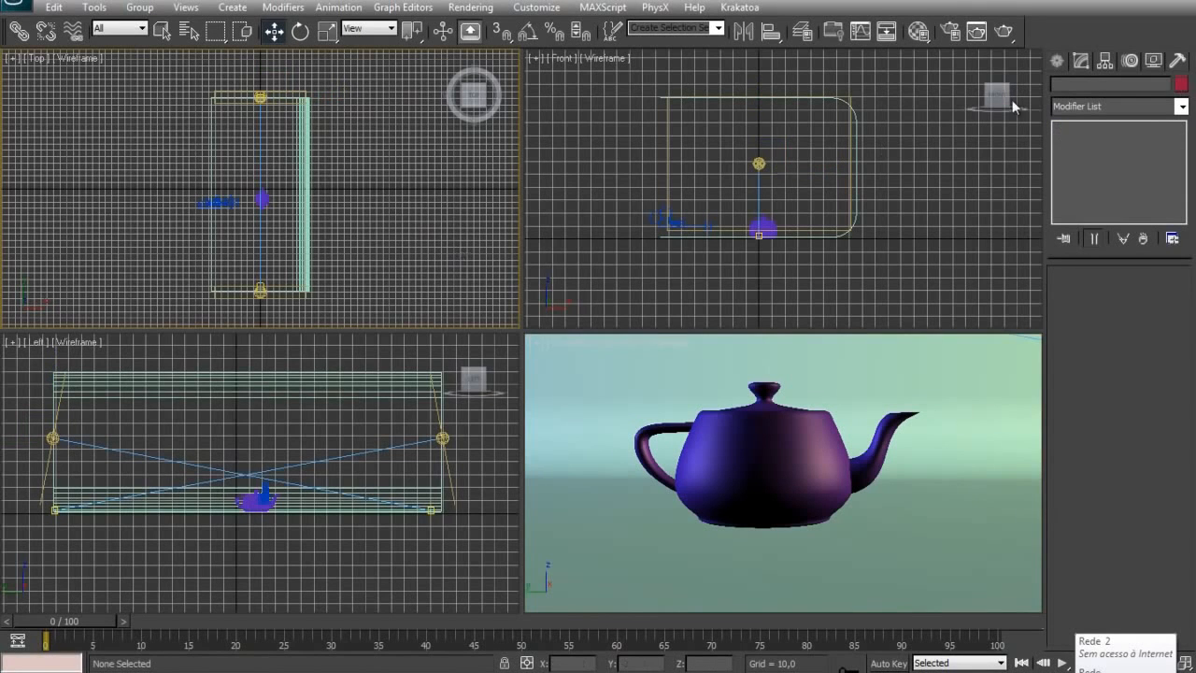
{"action": "left_click", "coordinate": [917, 34]}
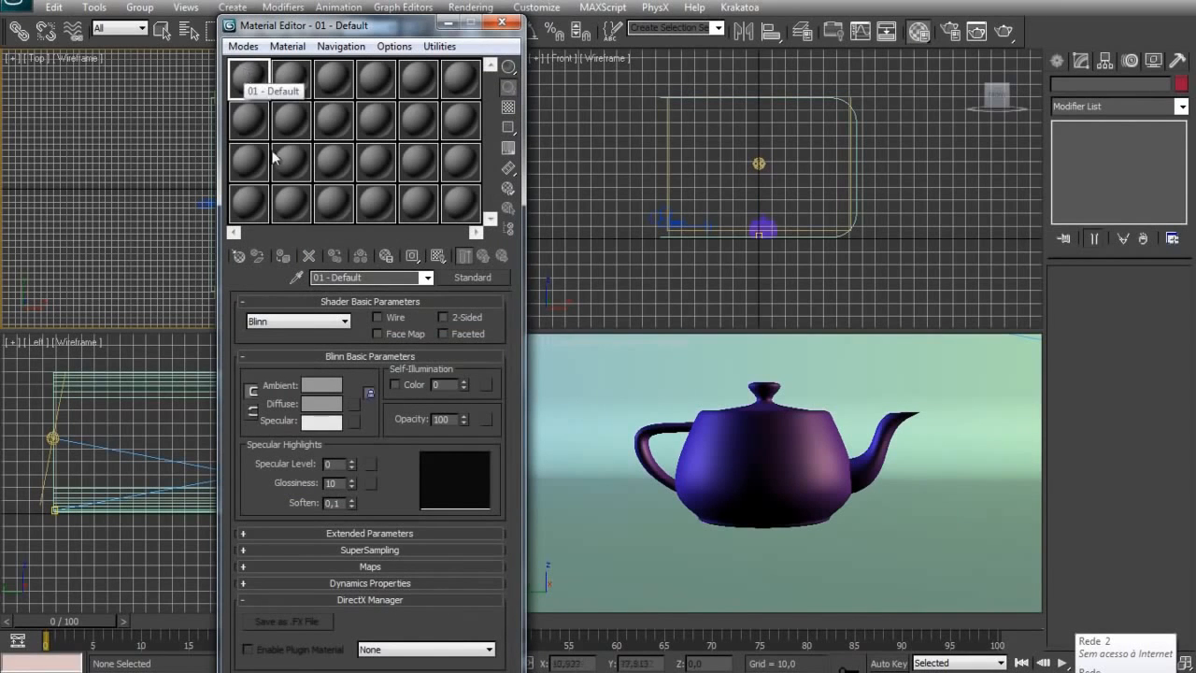
{"action": "left_click", "coordinate": [327, 405]}
{"action": "left_click_drag", "start_coordinate": [493, 166], "coordinate": [493, 207]}
{"action": "left_click", "coordinate": [597, 223]}
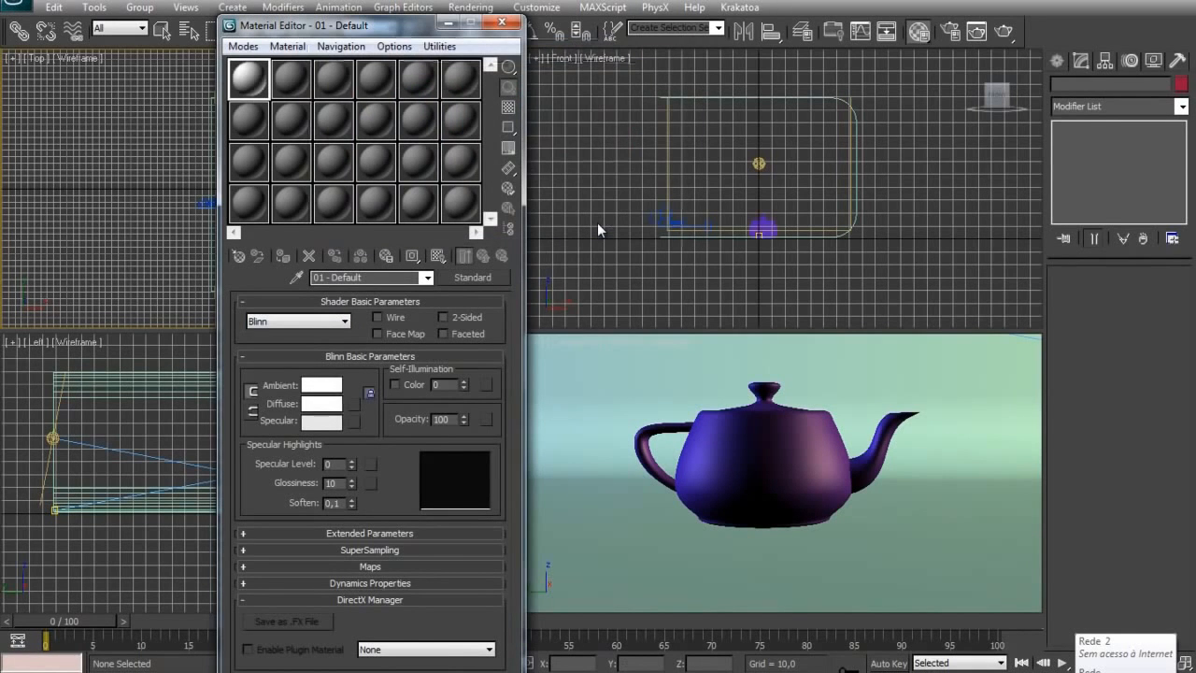
{"action": "left_click", "coordinate": [580, 372]}
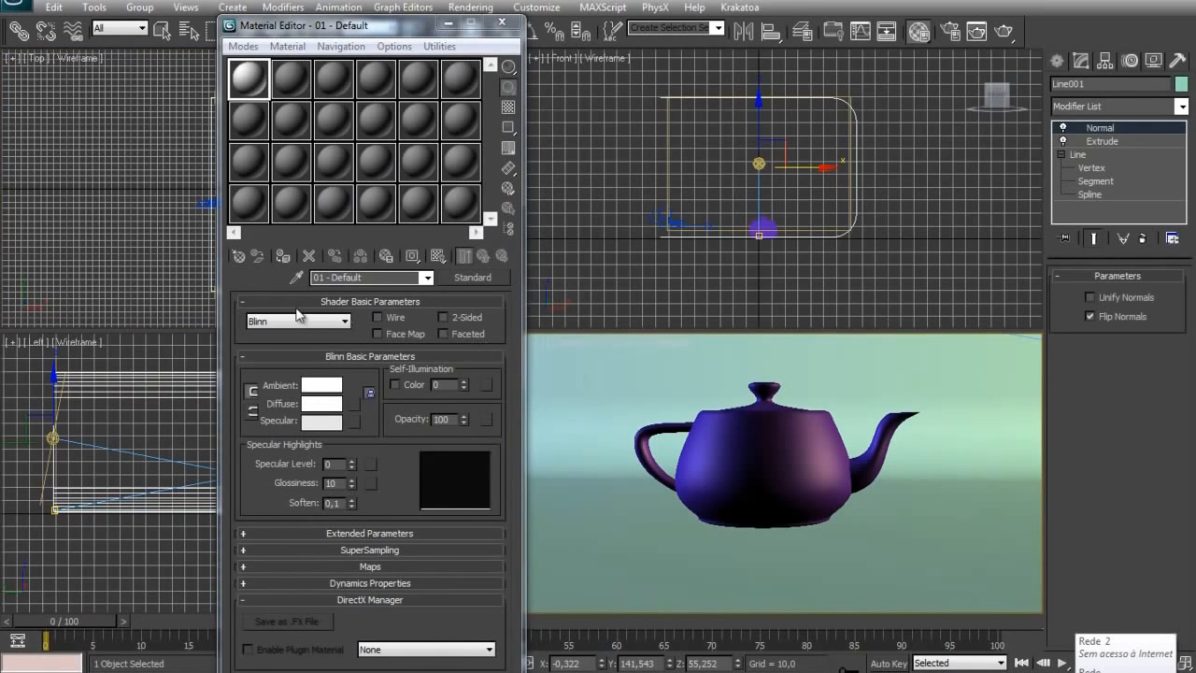
{"action": "left_click", "coordinate": [283, 256]}
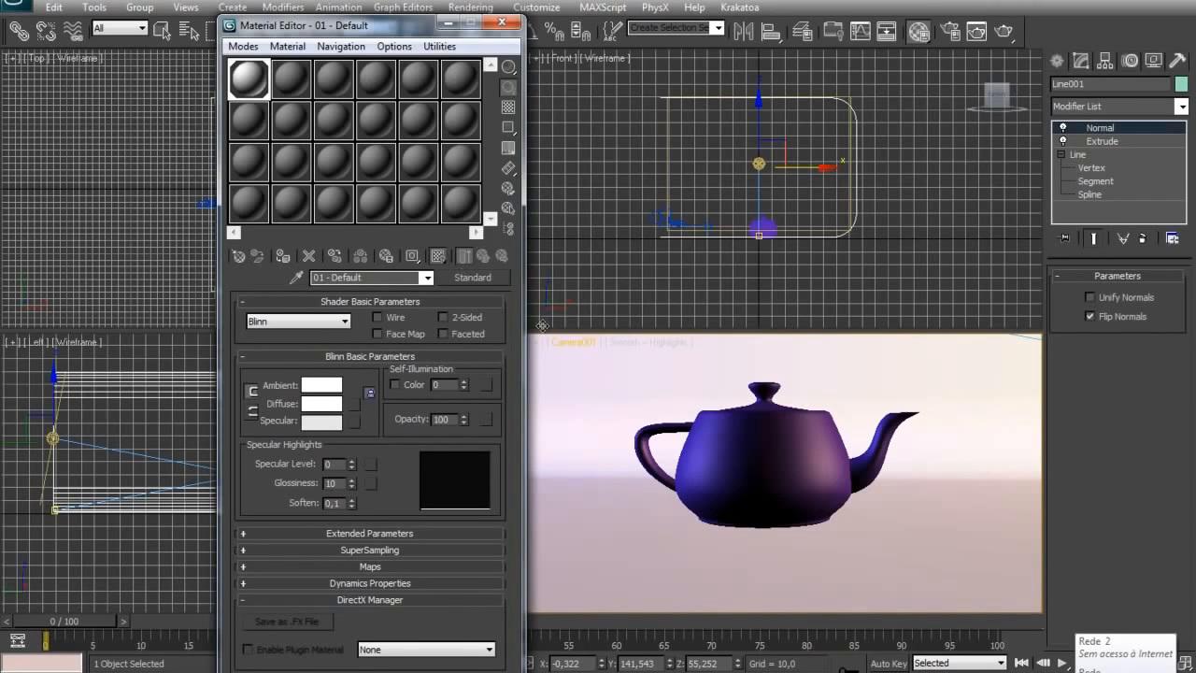
Select the teapot and change the second material slot to an Arch & Design material
{"action": "left_click", "coordinate": [736, 485]}
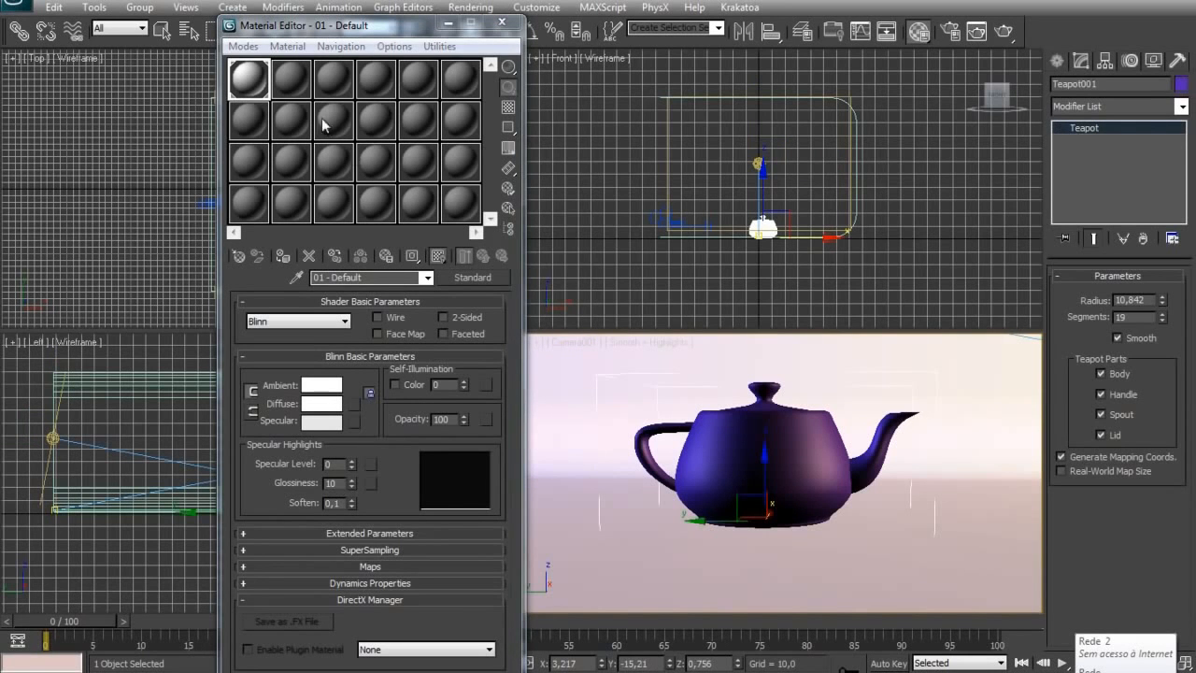
{"action": "left_click", "coordinate": [295, 89]}
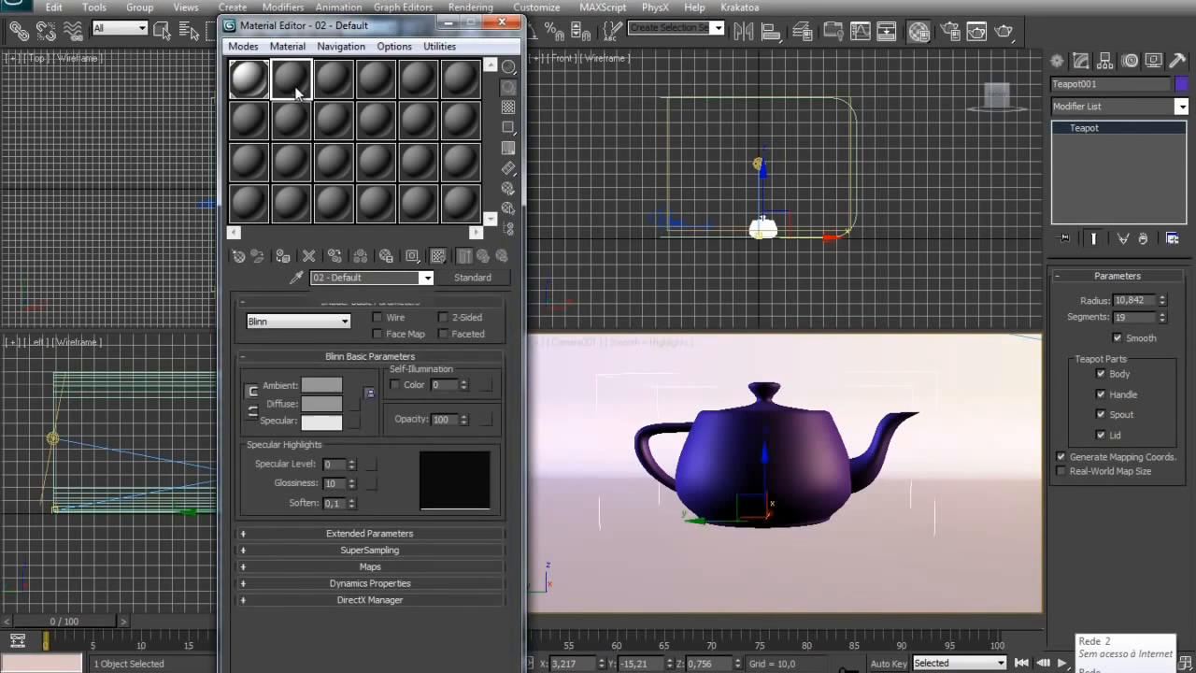
{"action": "left_click", "coordinate": [471, 277]}
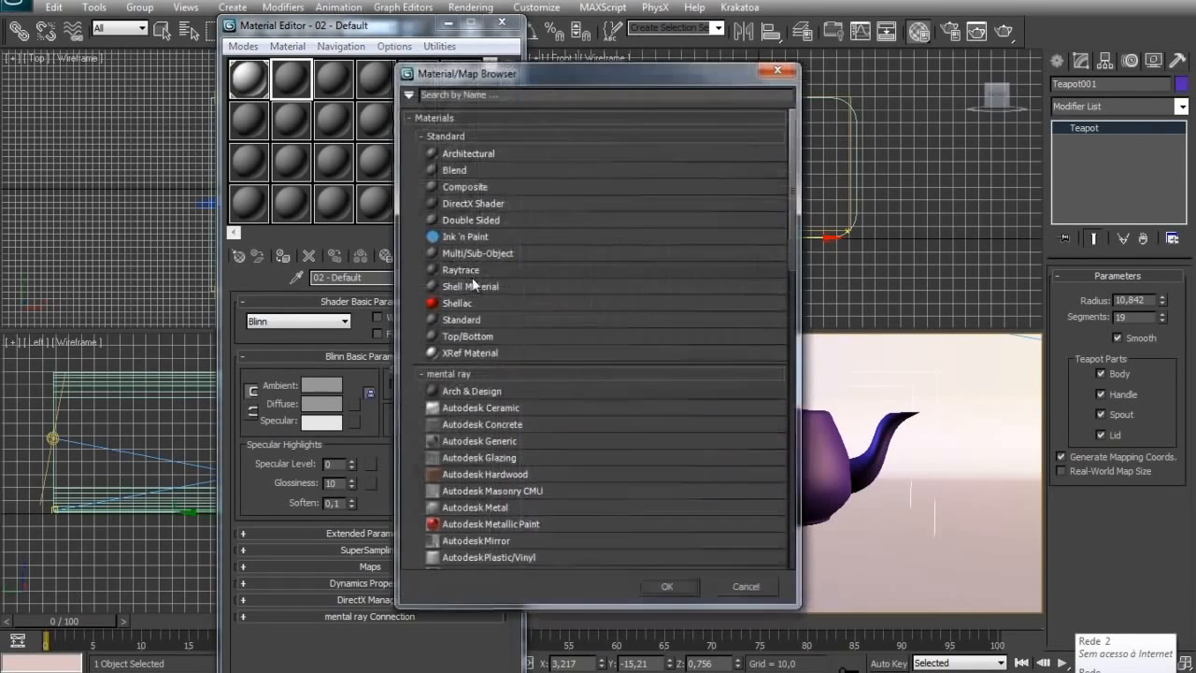
{"action": "double_click", "coordinate": [540, 391]}
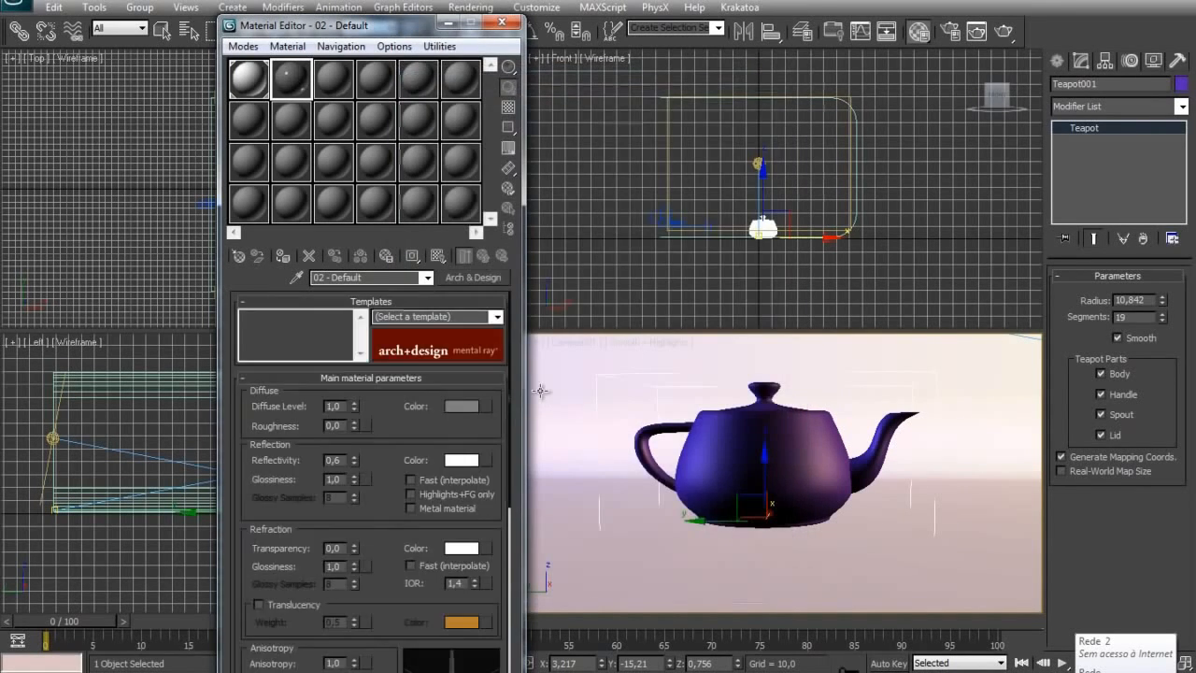
Load the Copper template into the Arch & Design material, assign it to the teapot and close the material editor
{"action": "left_click", "coordinate": [497, 317]}
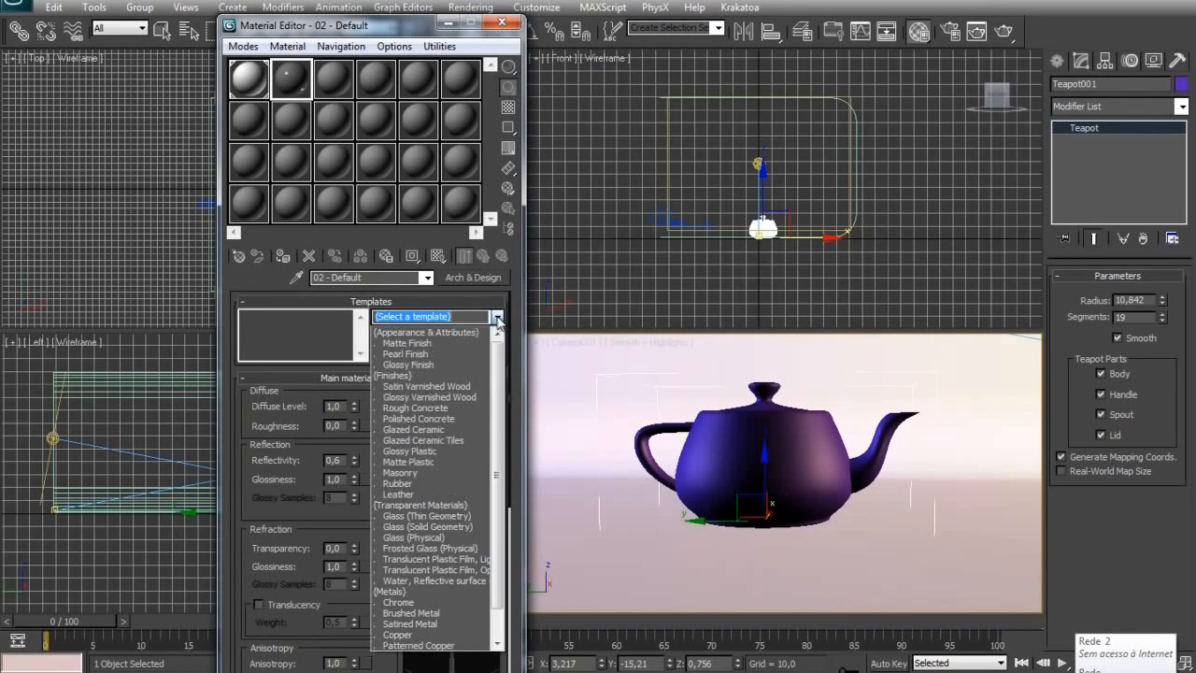
{"action": "scroll", "coordinate": [498, 430], "scroll_direction": "down", "scroll_amount": 1}
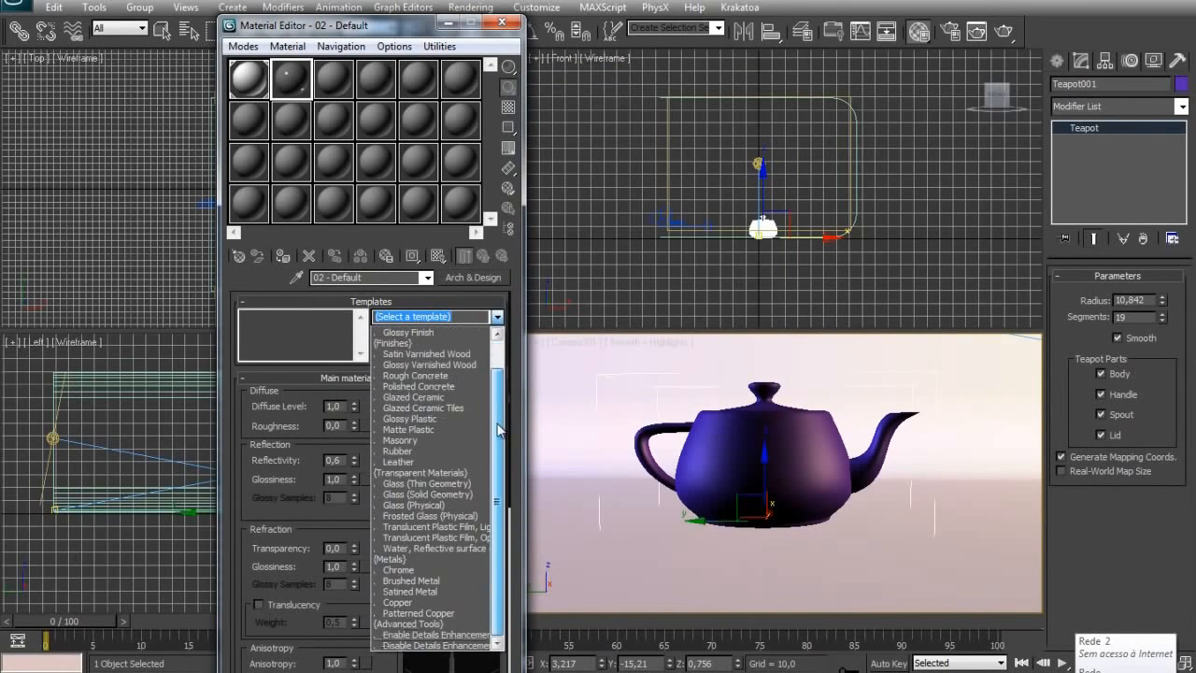
{"action": "left_click", "coordinate": [430, 603]}
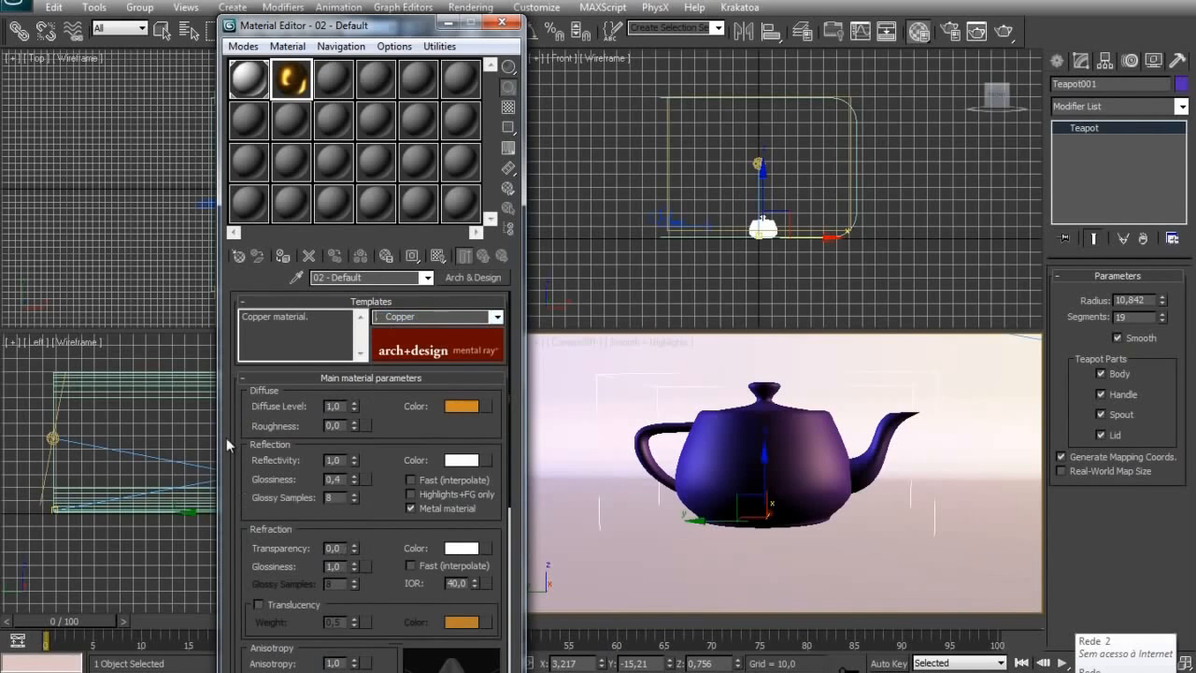
{"action": "left_click", "coordinate": [282, 258]}
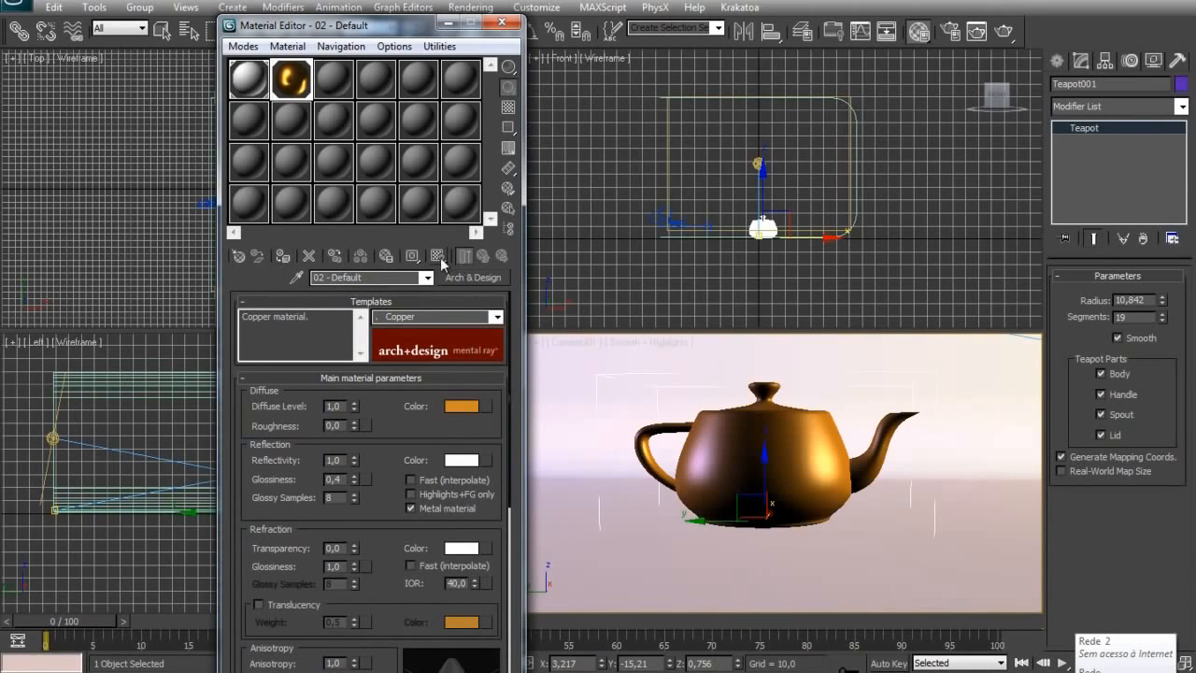
{"action": "left_click", "coordinate": [502, 21]}
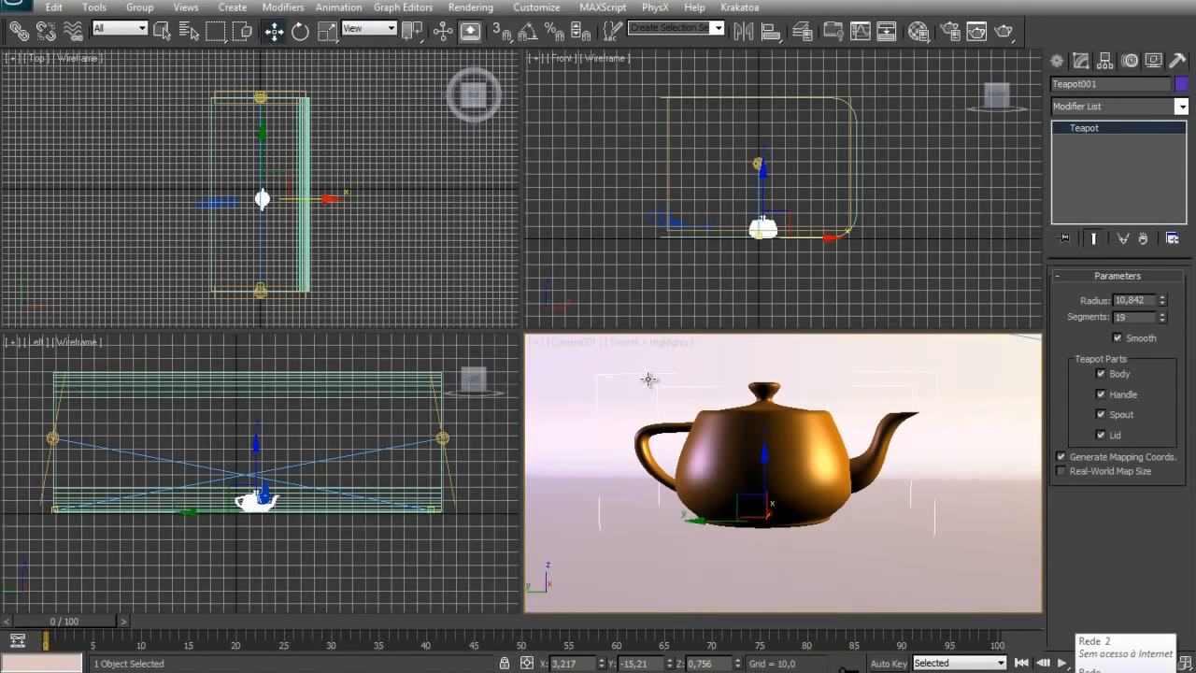
Check the assigned production renderer and the alternative renderers available in the render setup
{"action": "left_click", "coordinate": [624, 386]}
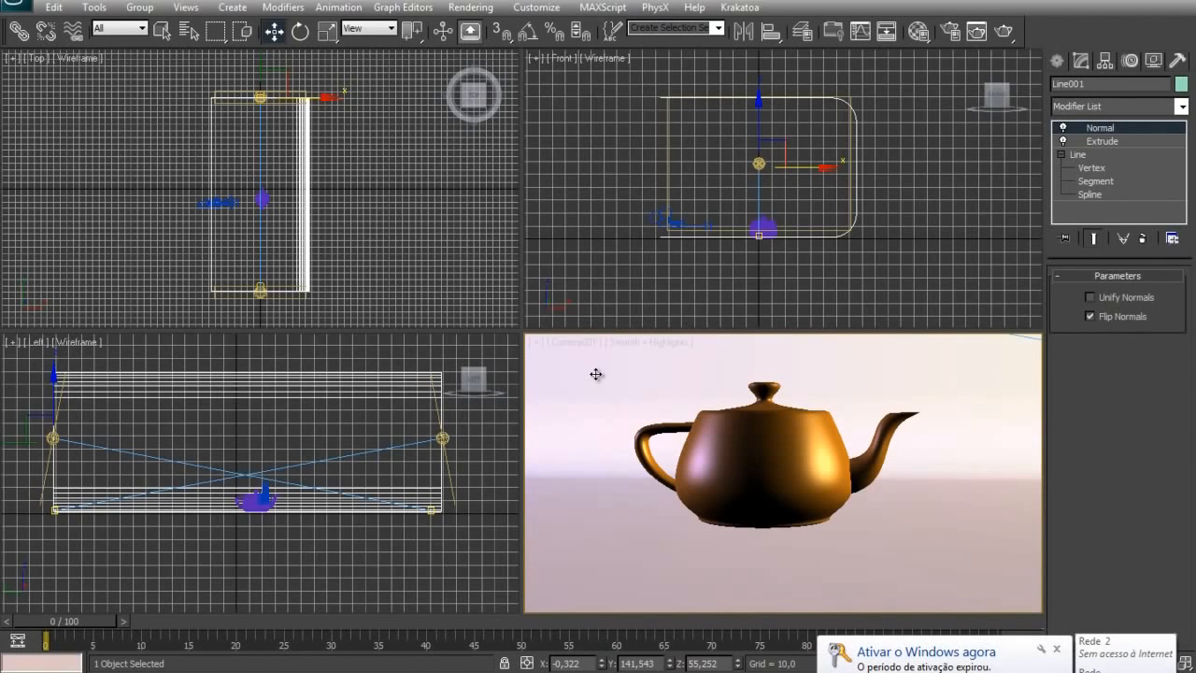
{"action": "key", "text": "F10"}
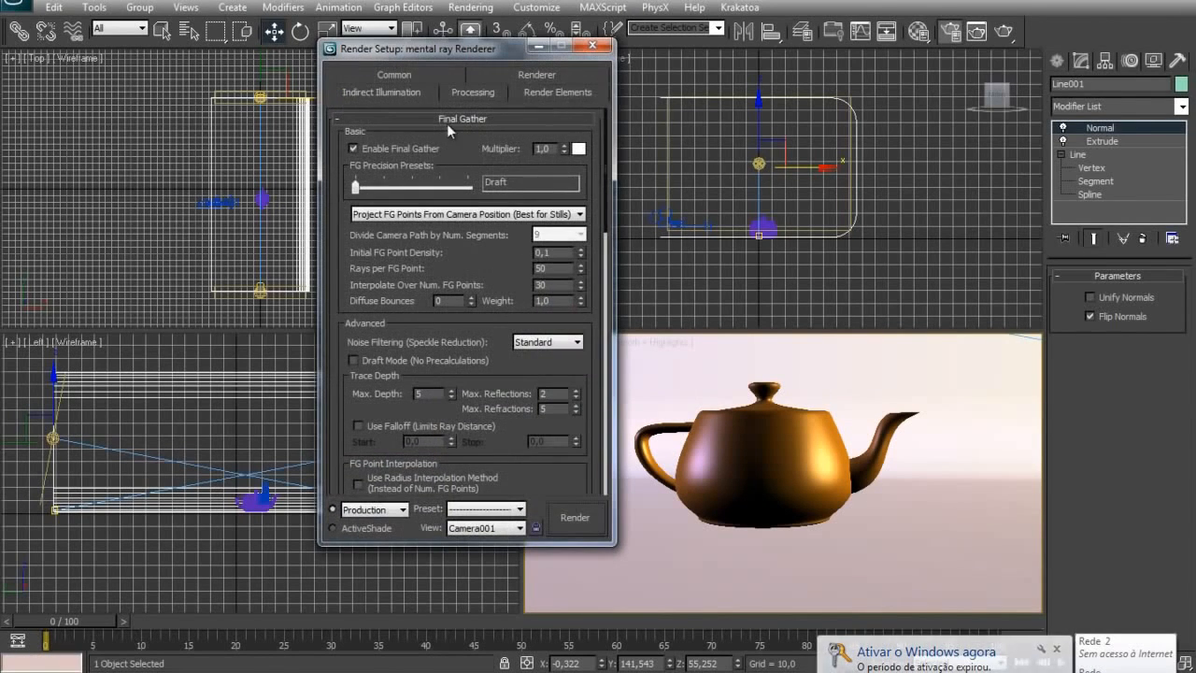
{"action": "left_click", "coordinate": [422, 71]}
{"action": "scroll", "coordinate": [567, 411], "scroll_direction": "down", "scroll_amount": 5}
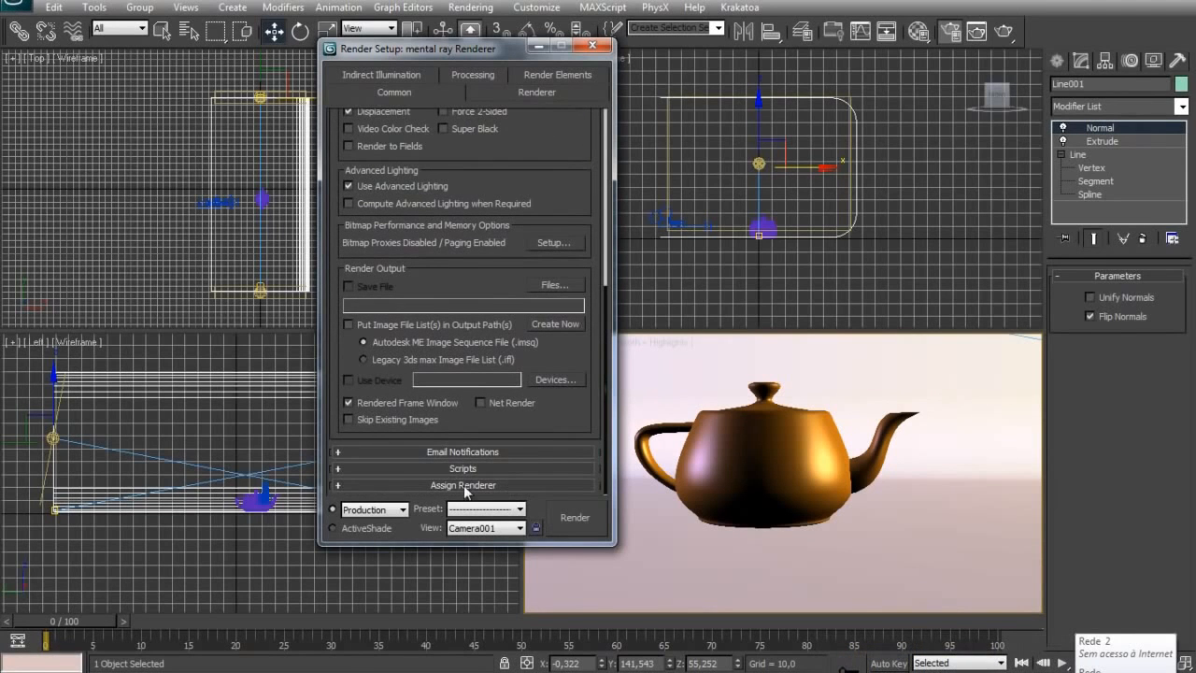
{"action": "left_click", "coordinate": [465, 486]}
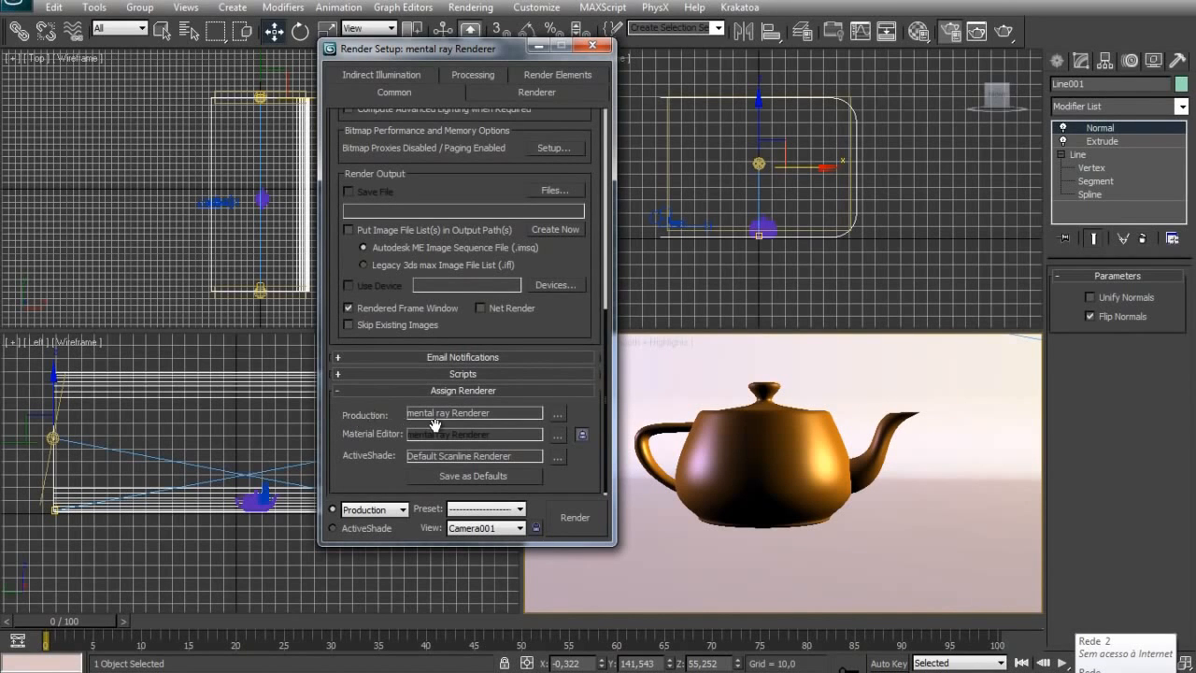
{"action": "left_click", "coordinate": [560, 421]}
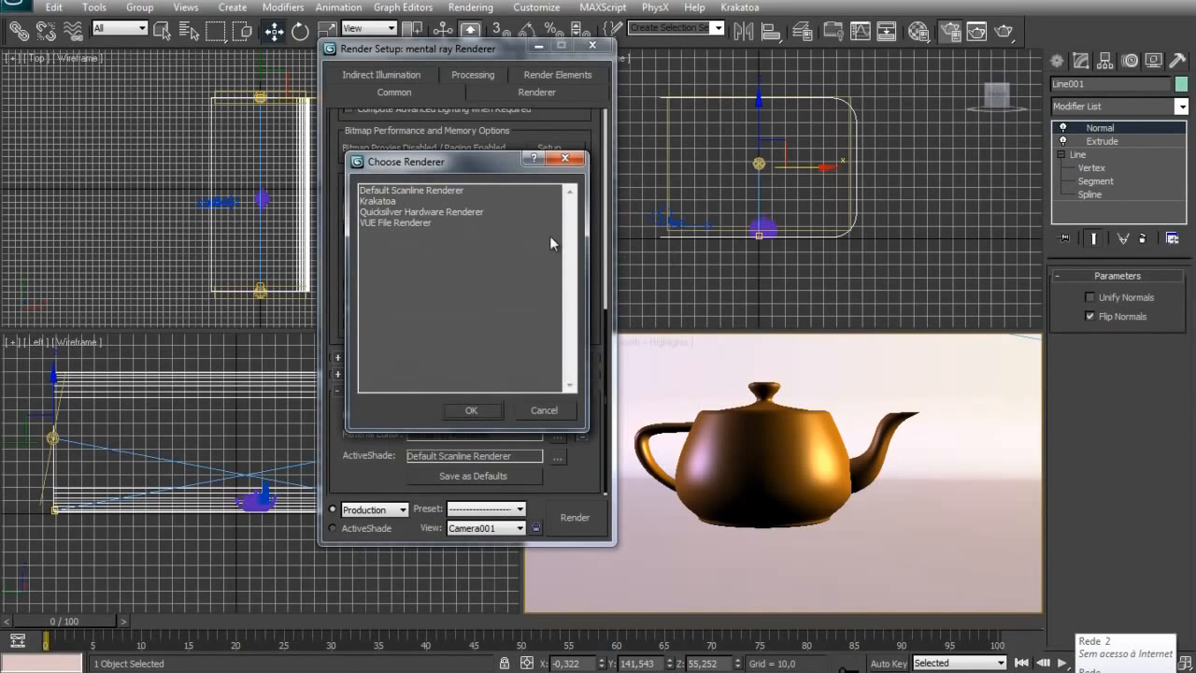
{"action": "left_click", "coordinate": [565, 411]}
{"action": "scroll", "coordinate": [535, 126], "scroll_direction": "up", "scroll_amount": 7}
{"action": "scroll", "coordinate": [535, 122], "scroll_direction": "up", "scroll_amount": 4}
{"action": "left_click", "coordinate": [593, 46]}
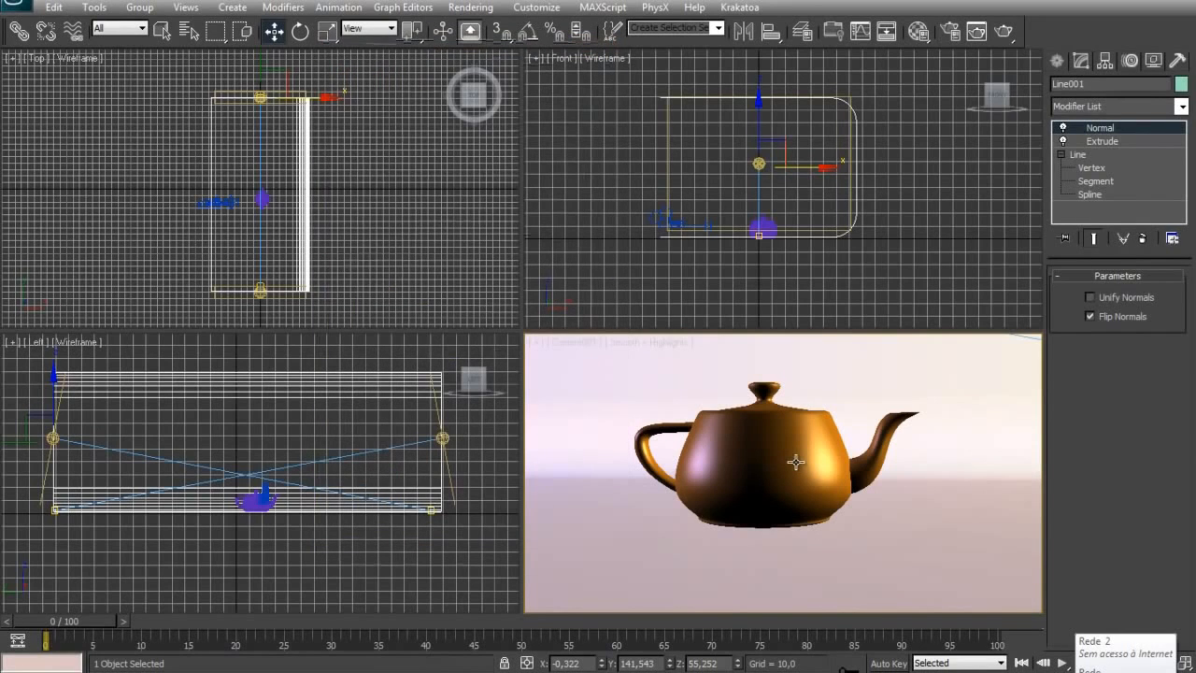
Test-render the Camera001 view, stop it partway and close the rendered frame
{"action": "key", "text": "shift+q"}
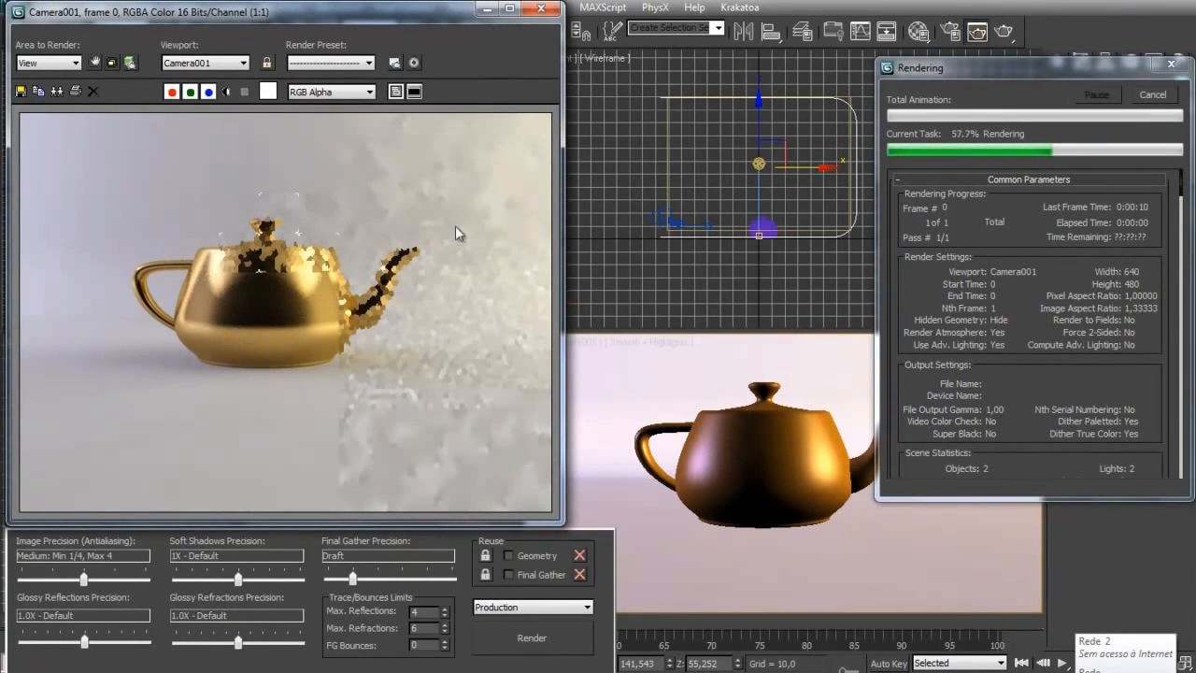
{"action": "left_click", "coordinate": [1153, 98]}
{"action": "left_click", "coordinate": [540, 8]}
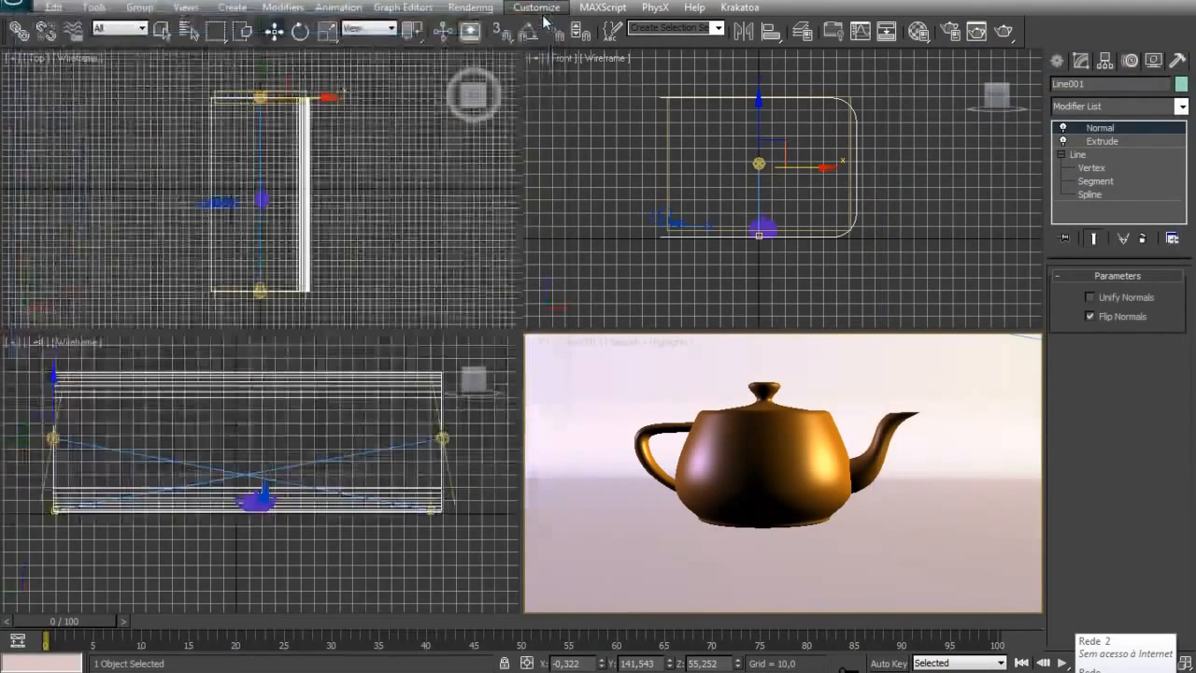
{"action": "left_click", "coordinate": [479, 8]}
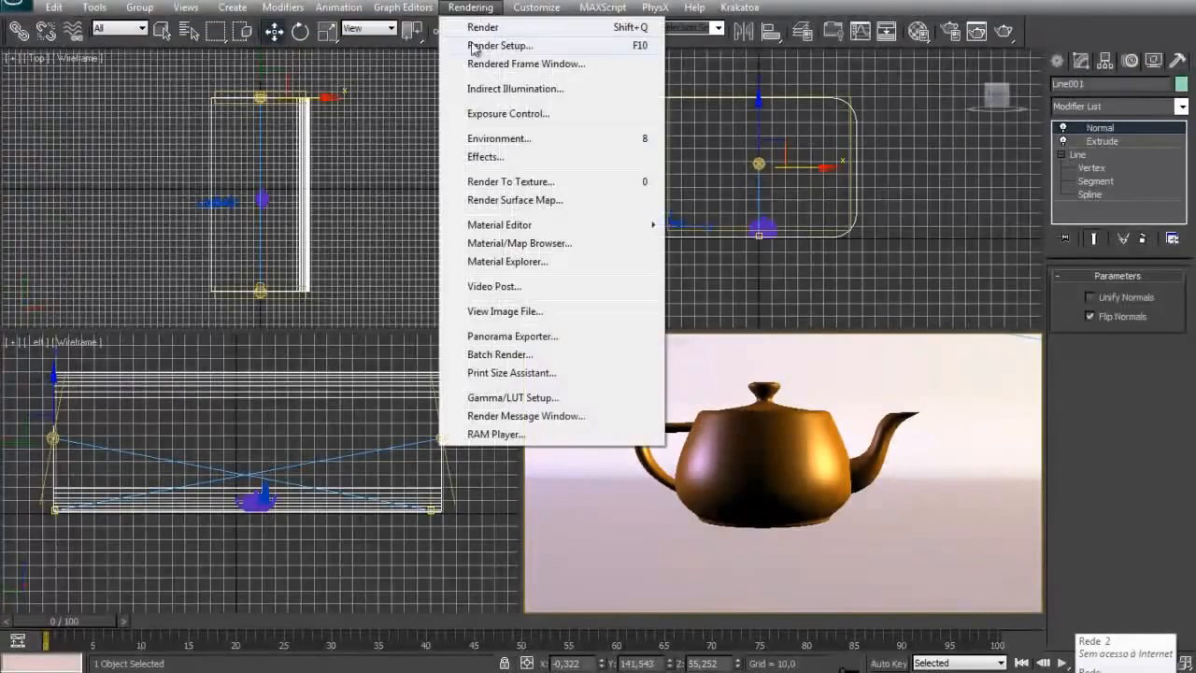
{"action": "left_click", "coordinate": [486, 140]}
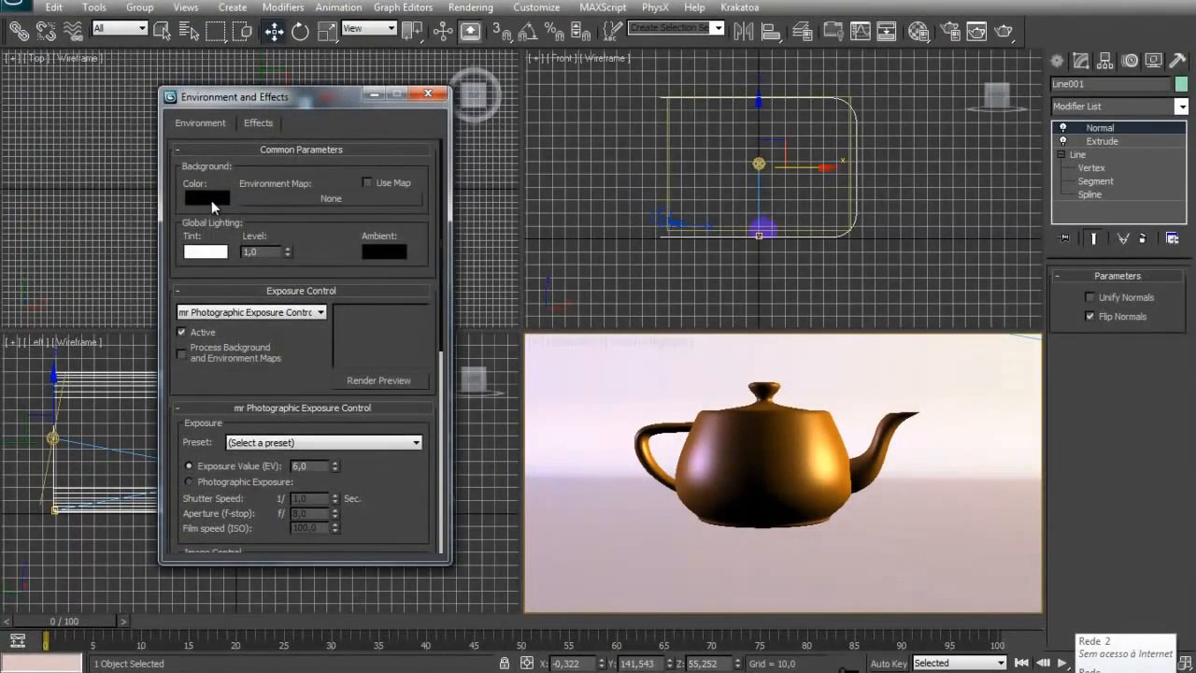
{"action": "left_click", "coordinate": [211, 199]}
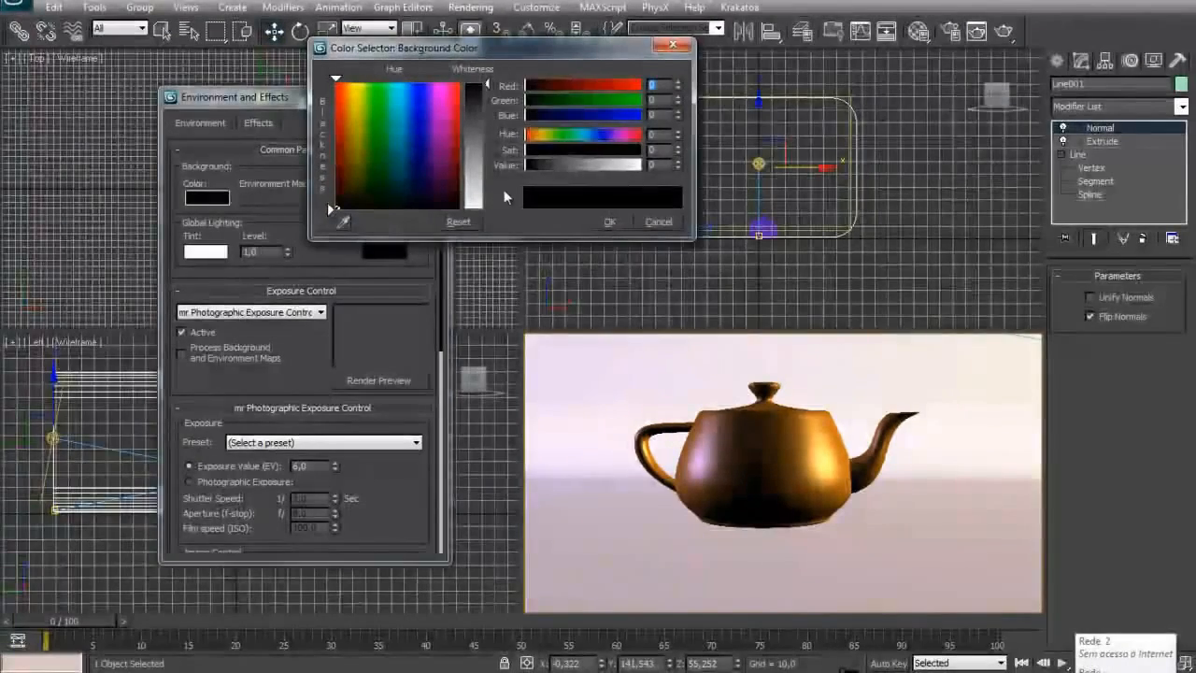
{"action": "left_click_drag", "start_coordinate": [478, 202], "coordinate": [466, 212]}
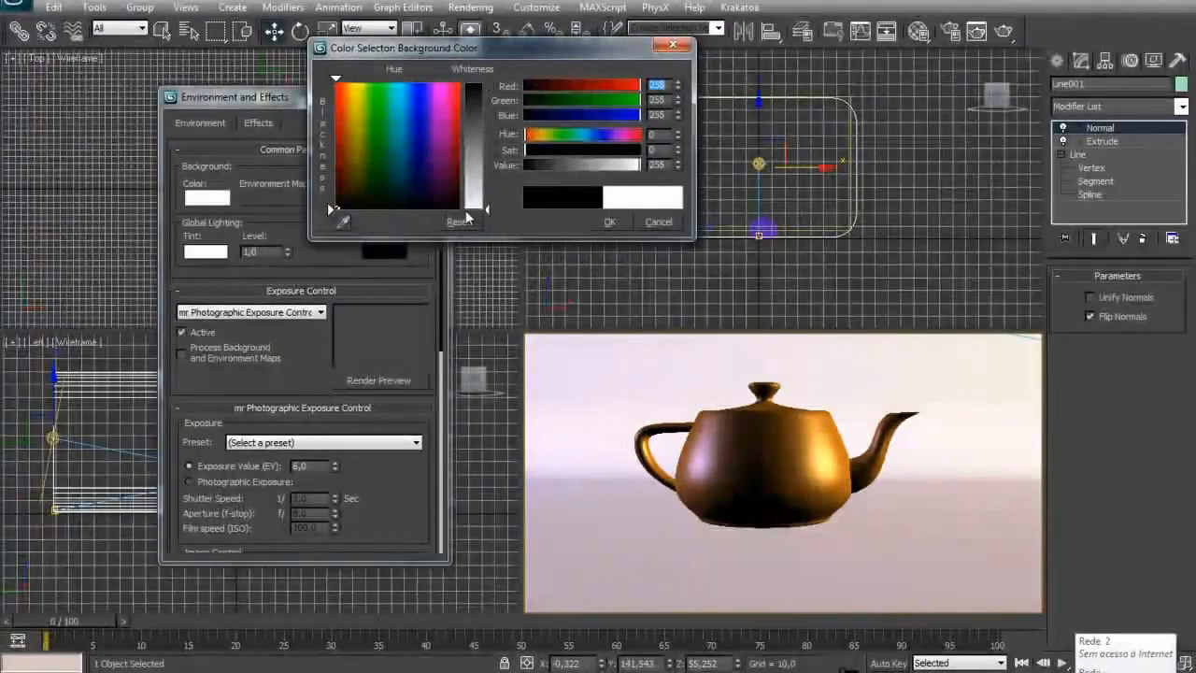
{"action": "left_click", "coordinate": [654, 224]}
{"action": "left_click", "coordinate": [426, 95]}
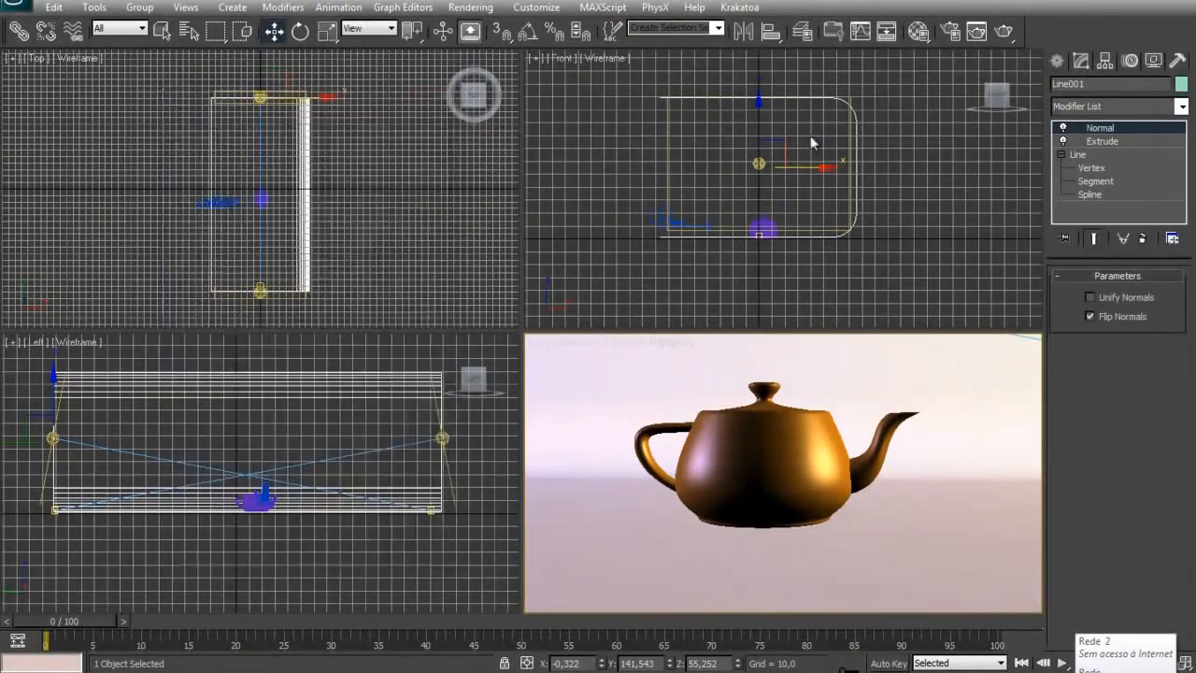
Create a sphere of about 232 radius centred on the teapot, enclosing the whole scene, with 40 segments
{"action": "left_click", "coordinate": [1055, 61]}
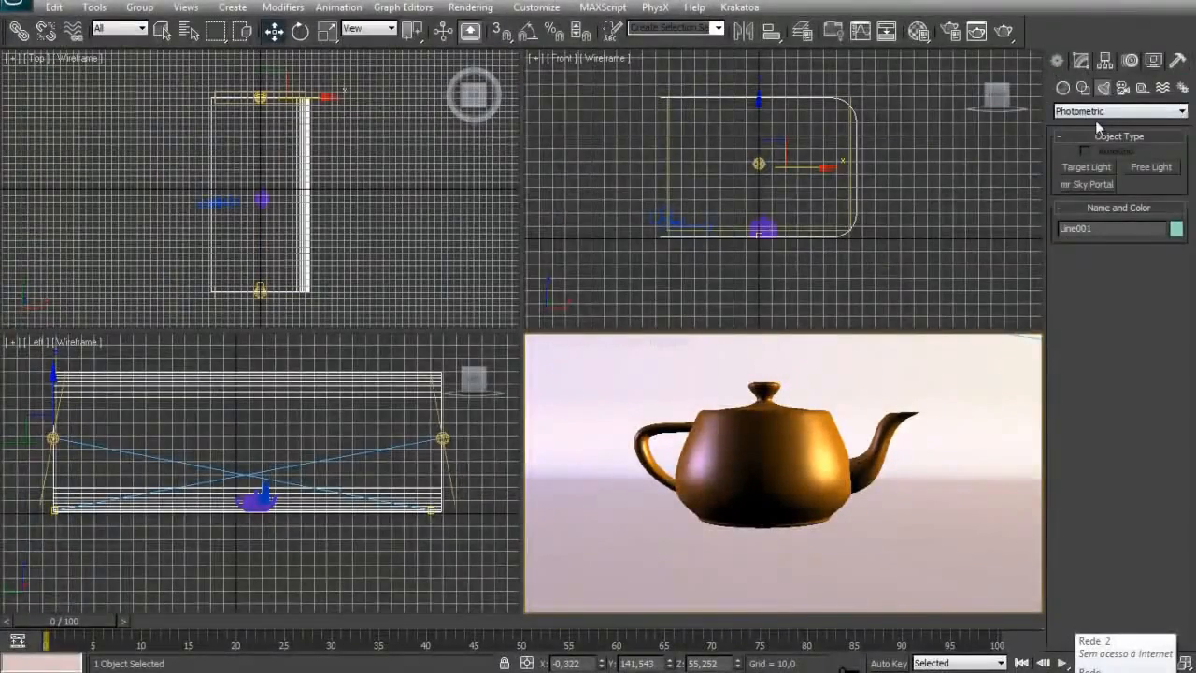
{"action": "left_click", "coordinate": [1064, 88]}
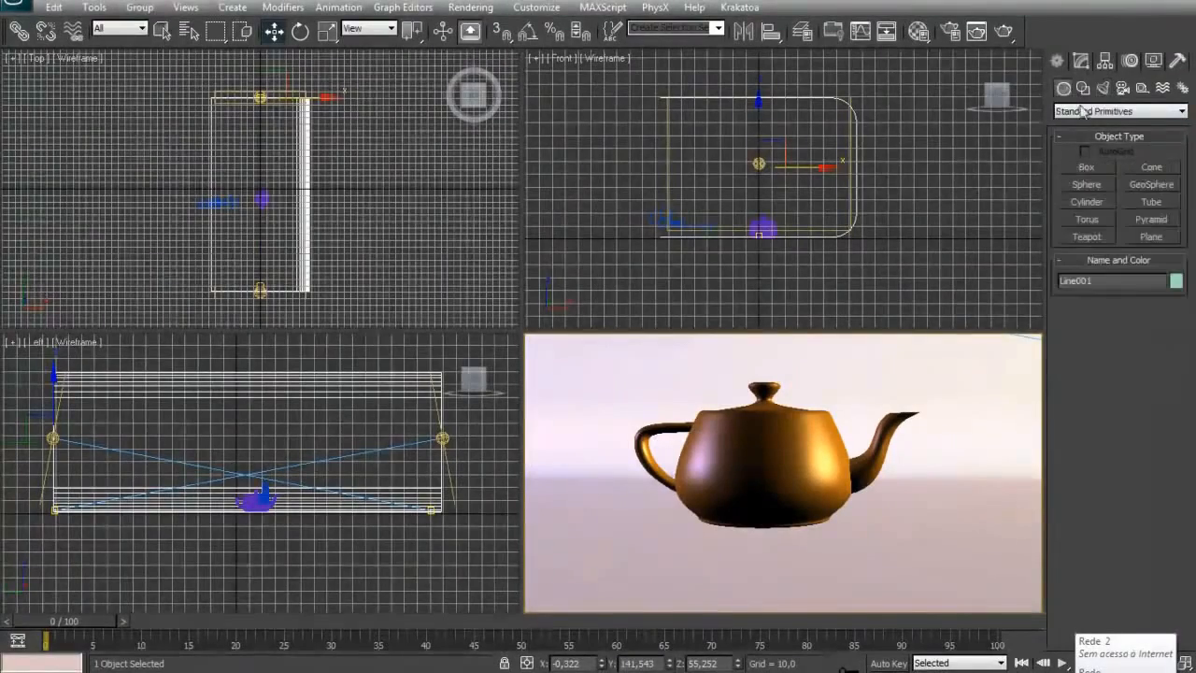
{"action": "left_click", "coordinate": [1087, 185]}
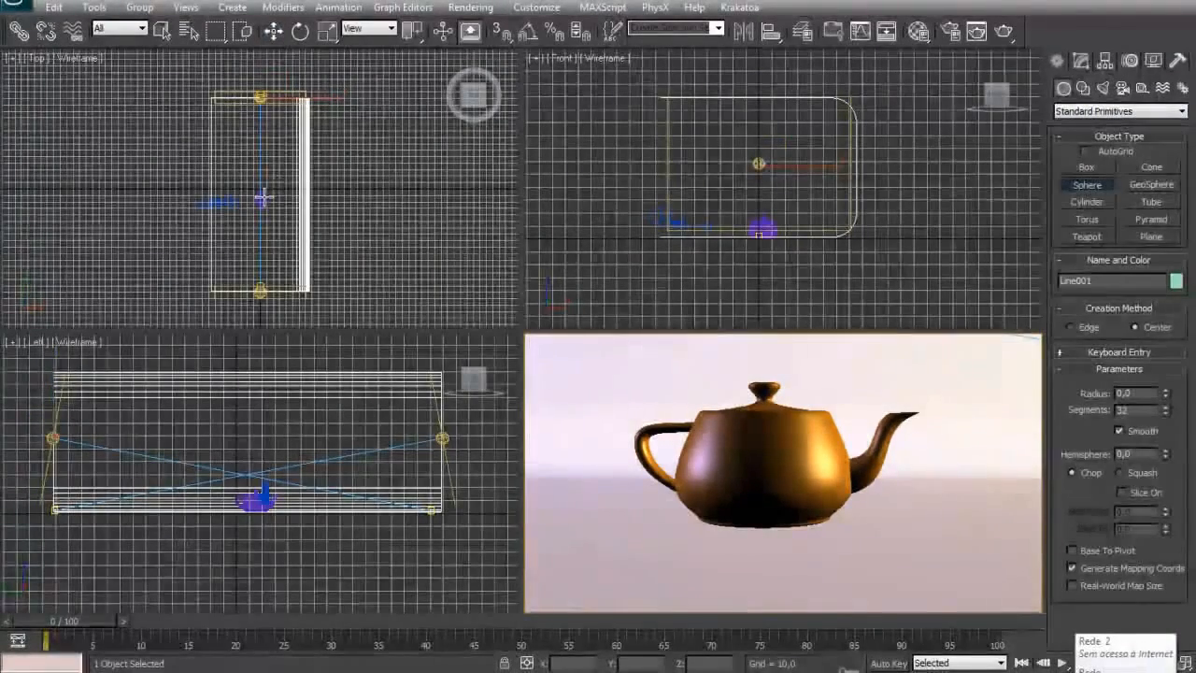
{"action": "left_click_drag", "start_coordinate": [260, 196], "coordinate": [460, 143]}
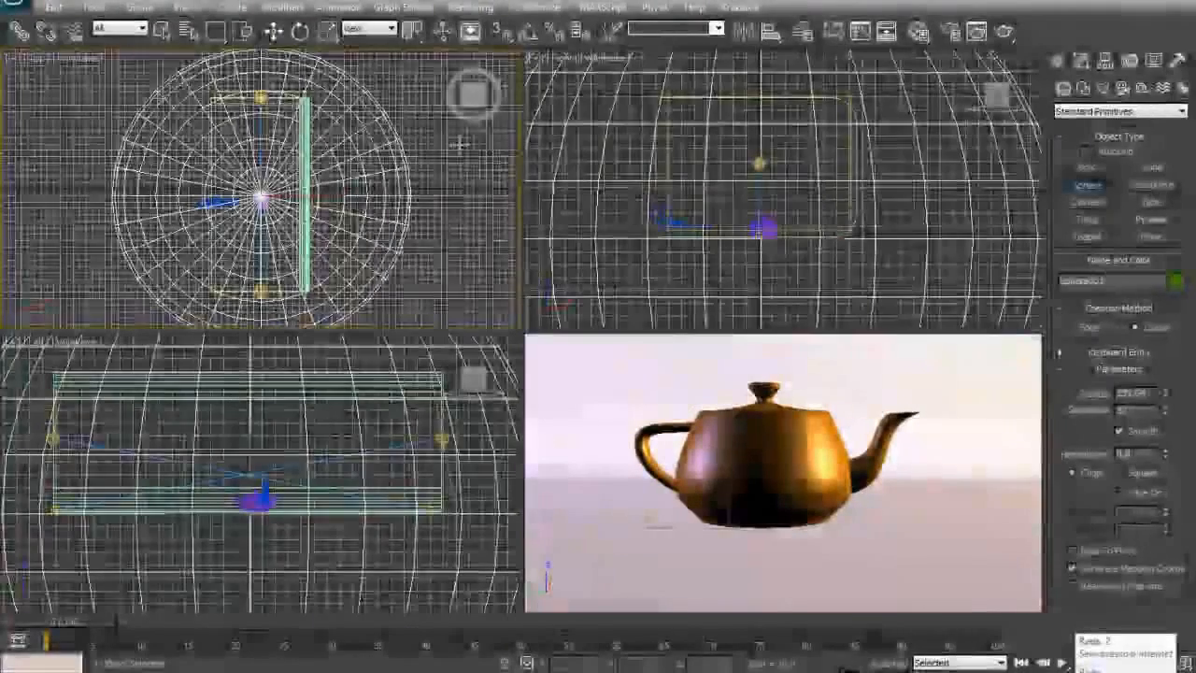
{"action": "left_click", "coordinate": [1166, 407]}
{"action": "left_click_drag", "start_coordinate": [1169, 411], "coordinate": [1169, 403]}
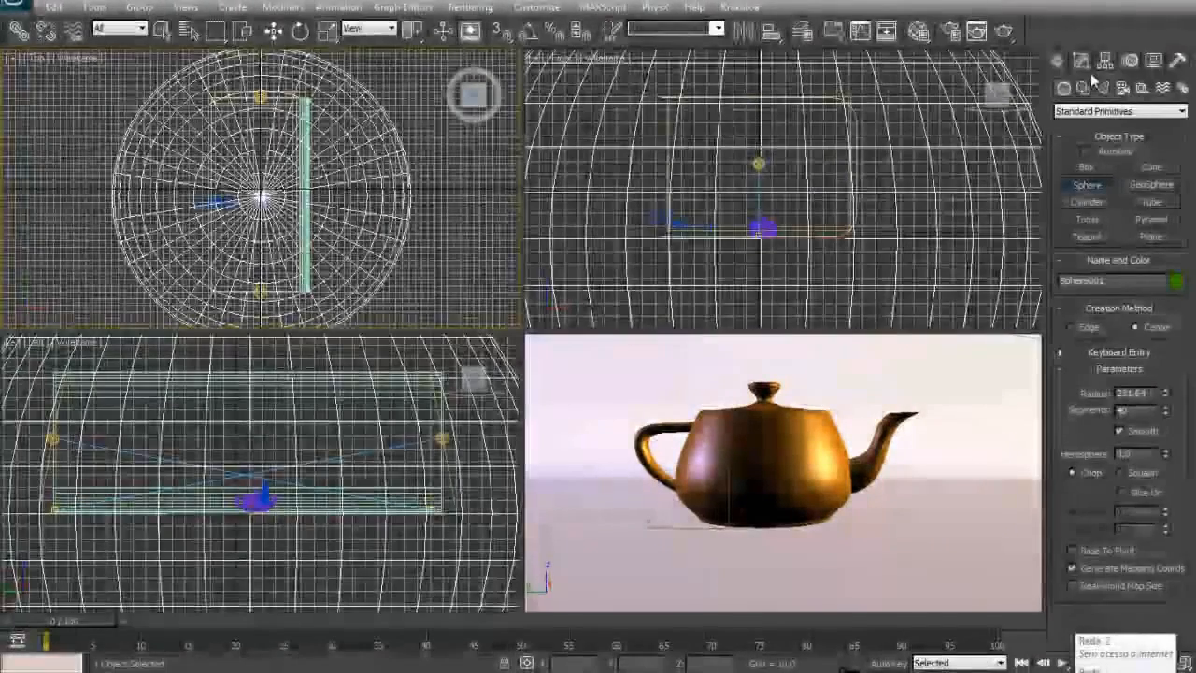
Add a Normal modifier to the sphere and assign it the white material from the first sample slot
{"action": "left_click", "coordinate": [1082, 60]}
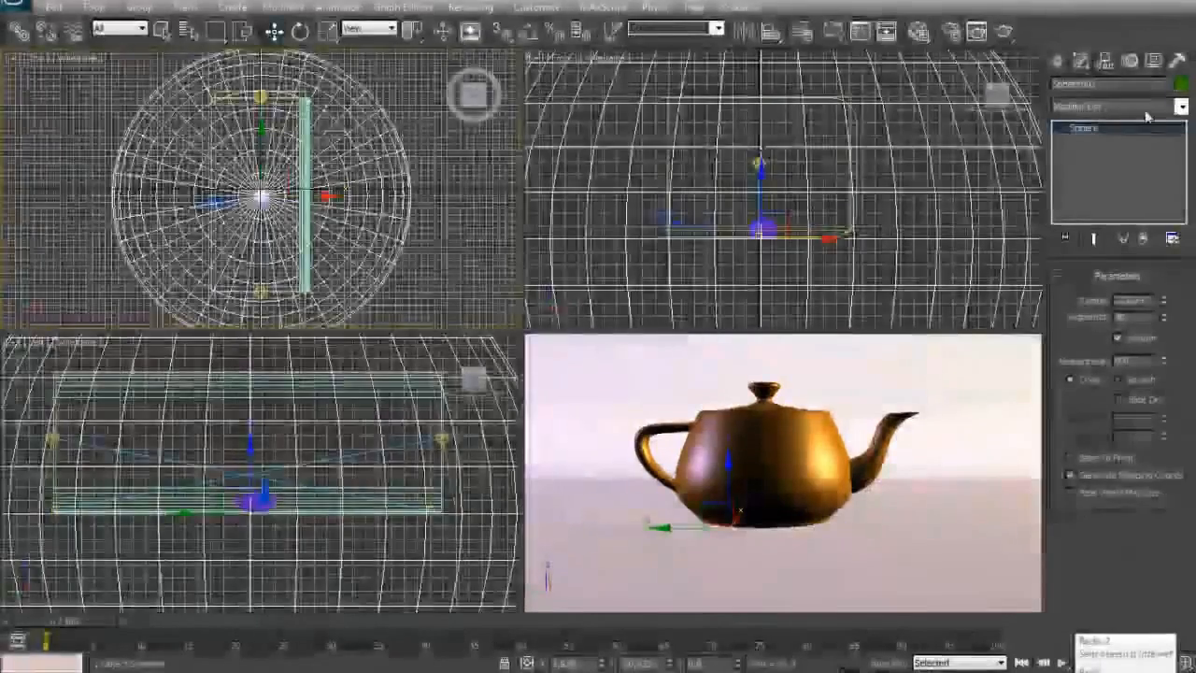
{"action": "left_click", "coordinate": [1181, 107]}
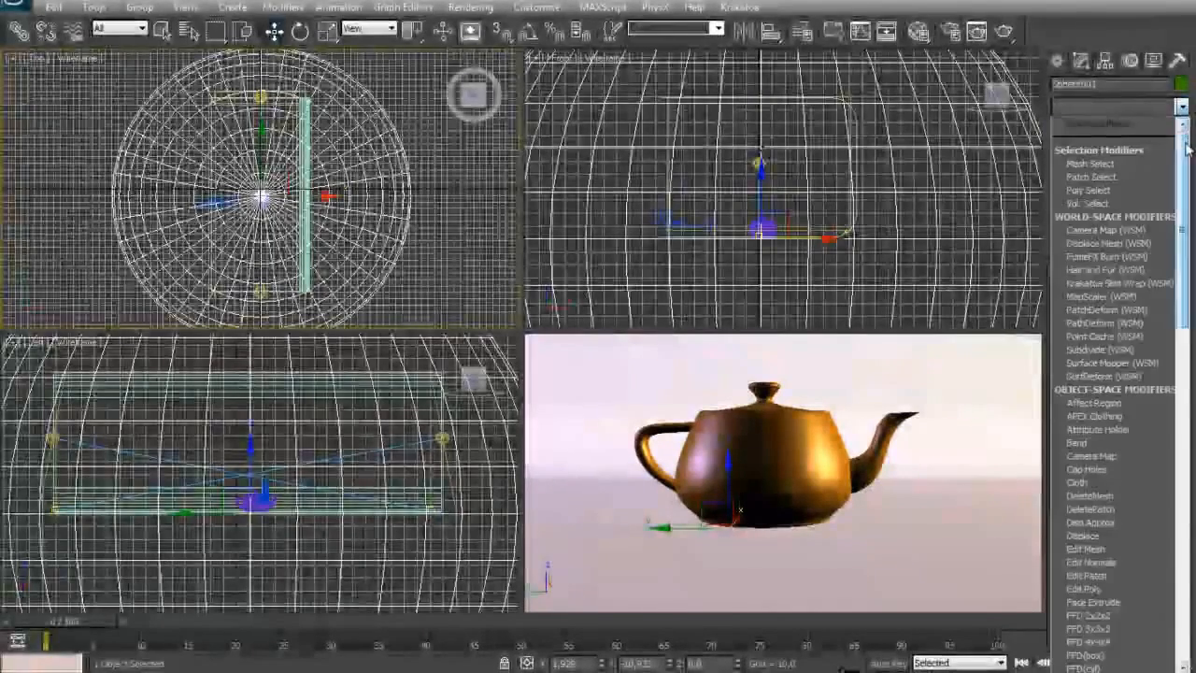
{"action": "scroll", "coordinate": [1187, 144], "scroll_direction": "down", "scroll_amount": 10}
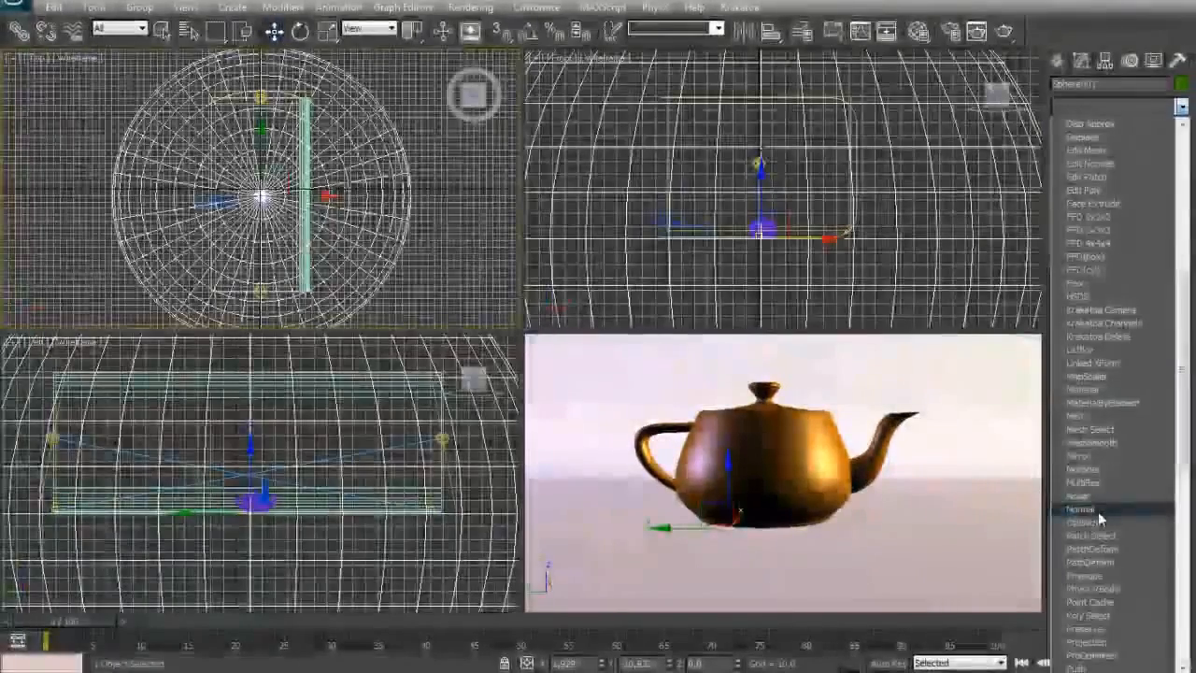
{"action": "left_click", "coordinate": [1099, 510]}
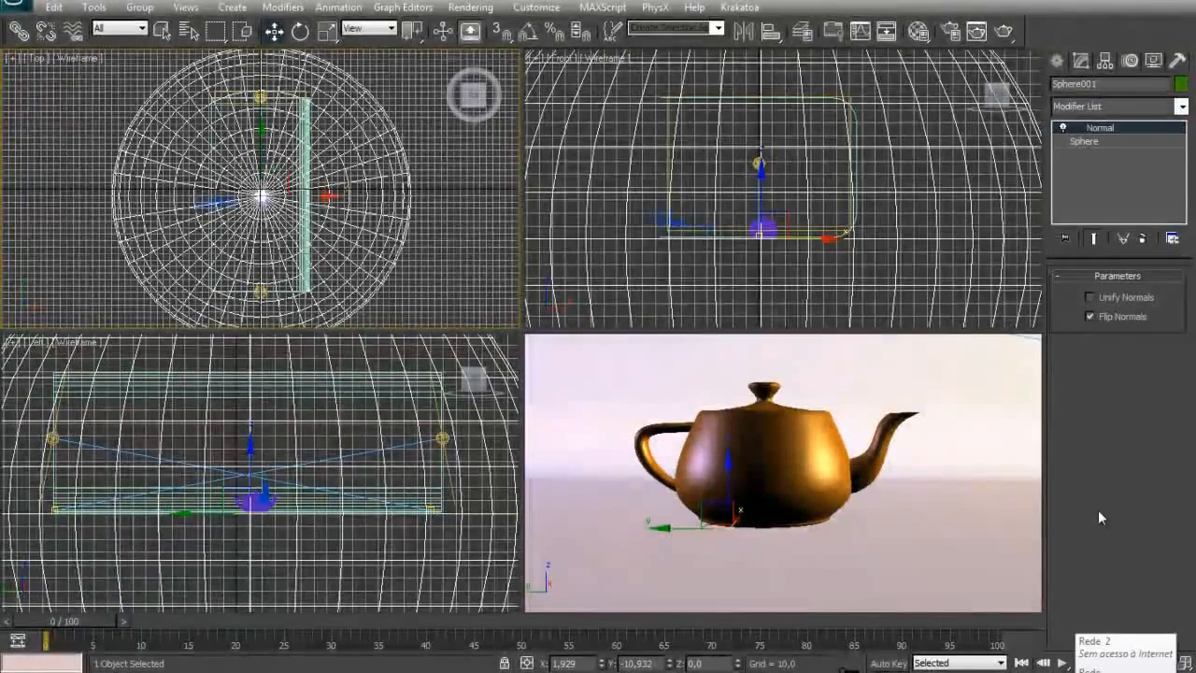
{"action": "key", "text": "m"}
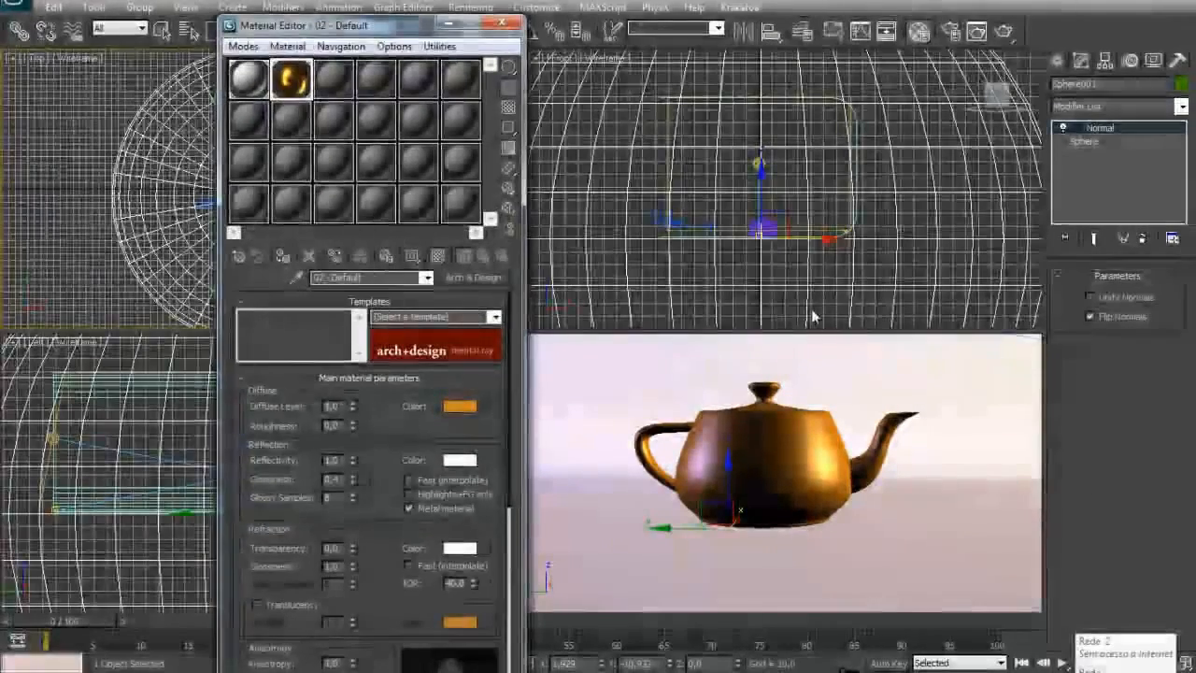
{"action": "left_click", "coordinate": [248, 79]}
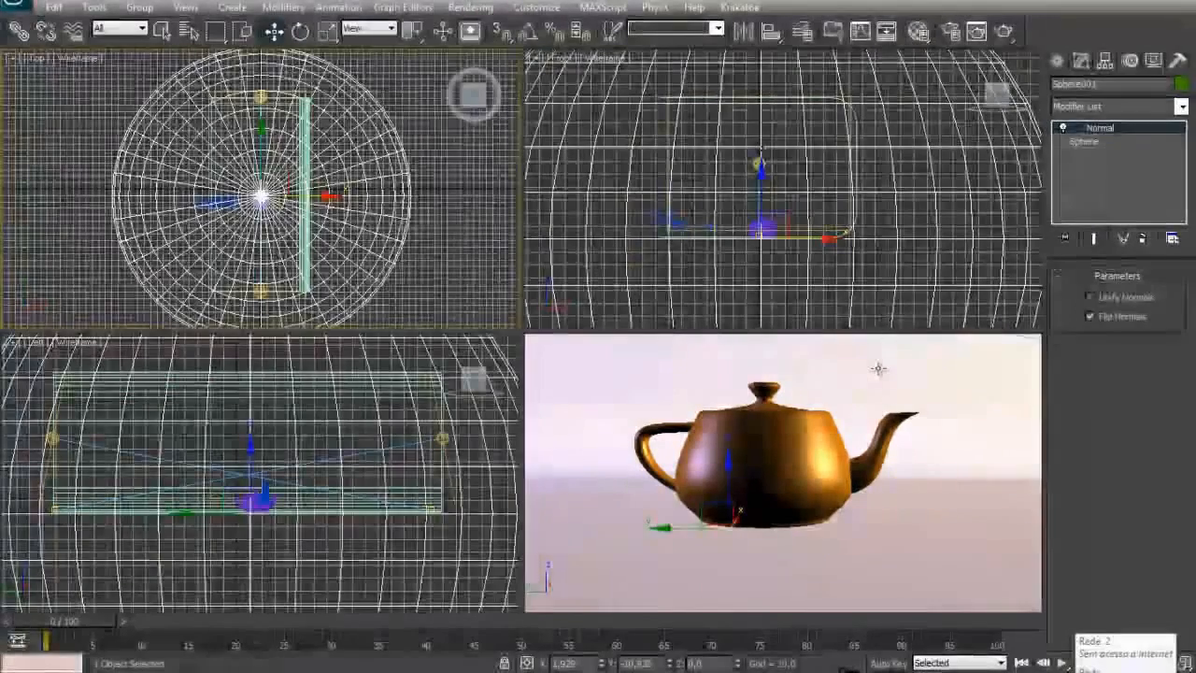
Test-render the Camera001 view and close the rendered frame
{"action": "key", "text": "shift+q"}
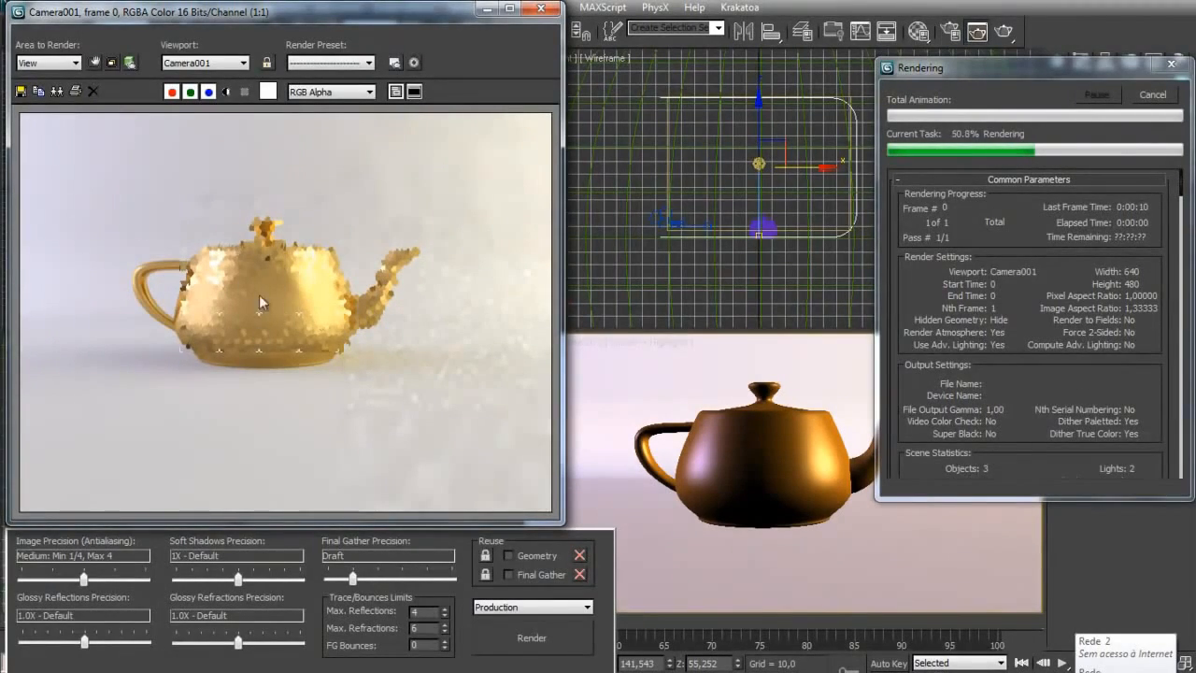
{"action": "left_click", "coordinate": [540, 8]}
Open the environment settings to review the mr Photographic Exposure Control and render the camera view again
{"action": "left_click", "coordinate": [512, 7]}
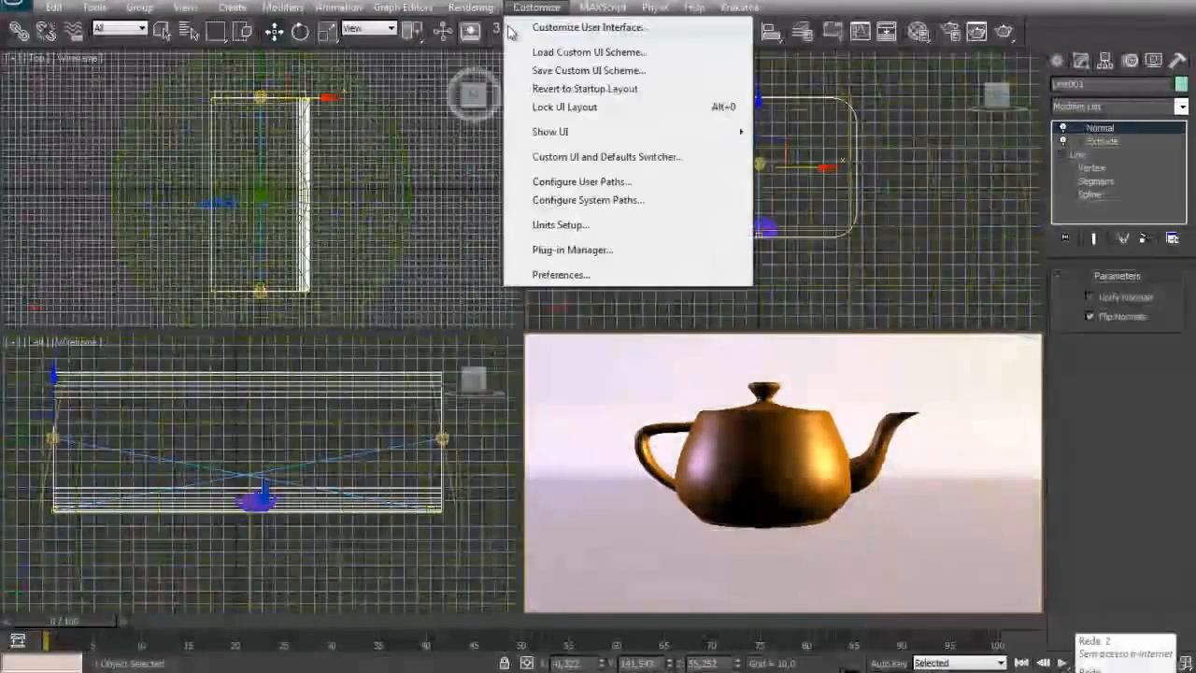
{"action": "mouse_move", "coordinate": [470, 7]}
{"action": "left_click", "coordinate": [518, 115]}
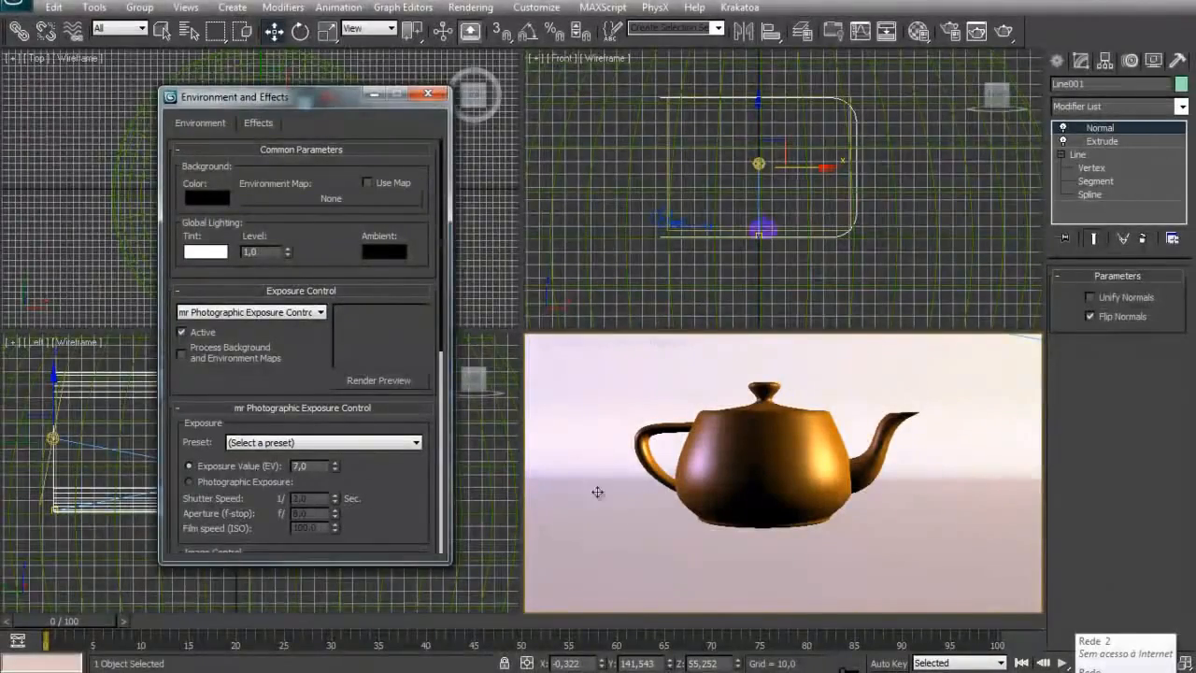
{"action": "key", "text": "shift+q"}
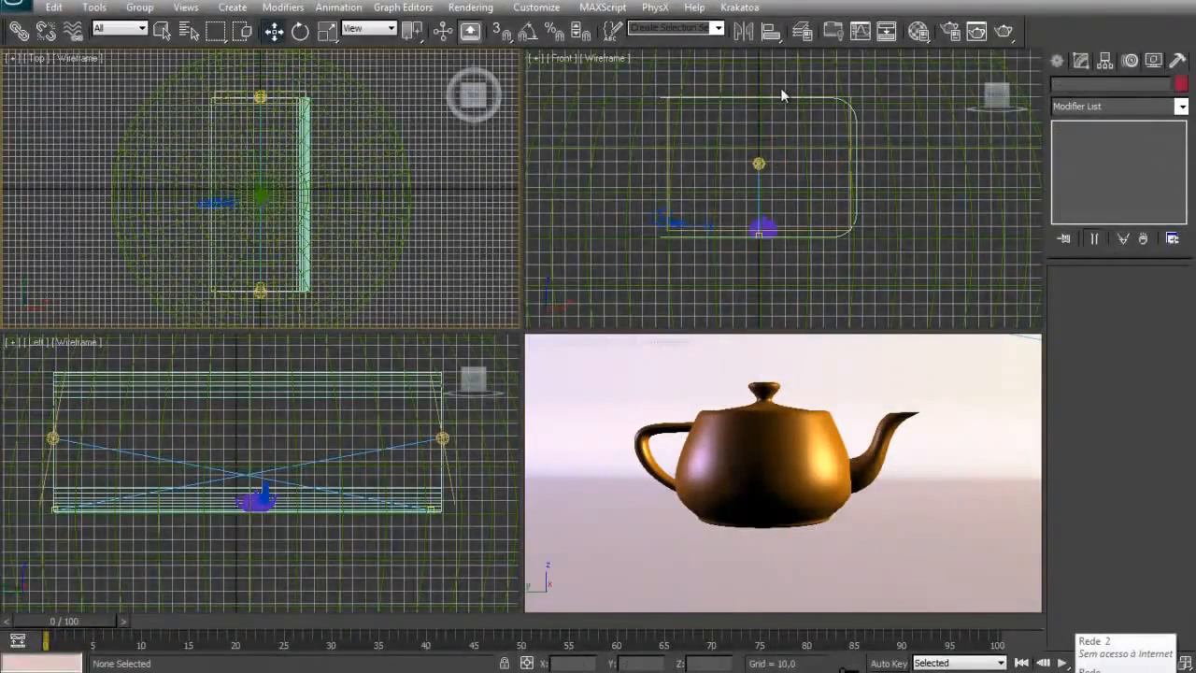
Set the render output size to the HDTV (video) preset at 1920x1080
{"action": "left_click", "coordinate": [951, 34]}
{"action": "left_click_drag", "start_coordinate": [513, 56], "coordinate": [482, 31]}
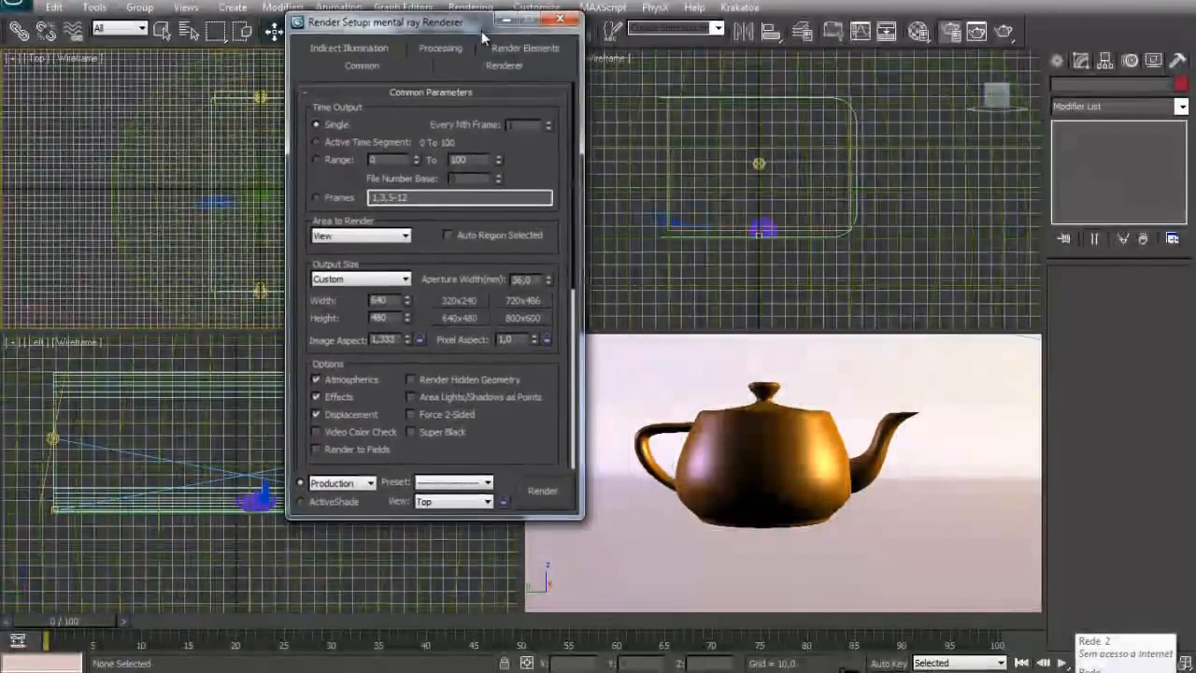
{"action": "left_click", "coordinate": [393, 283]}
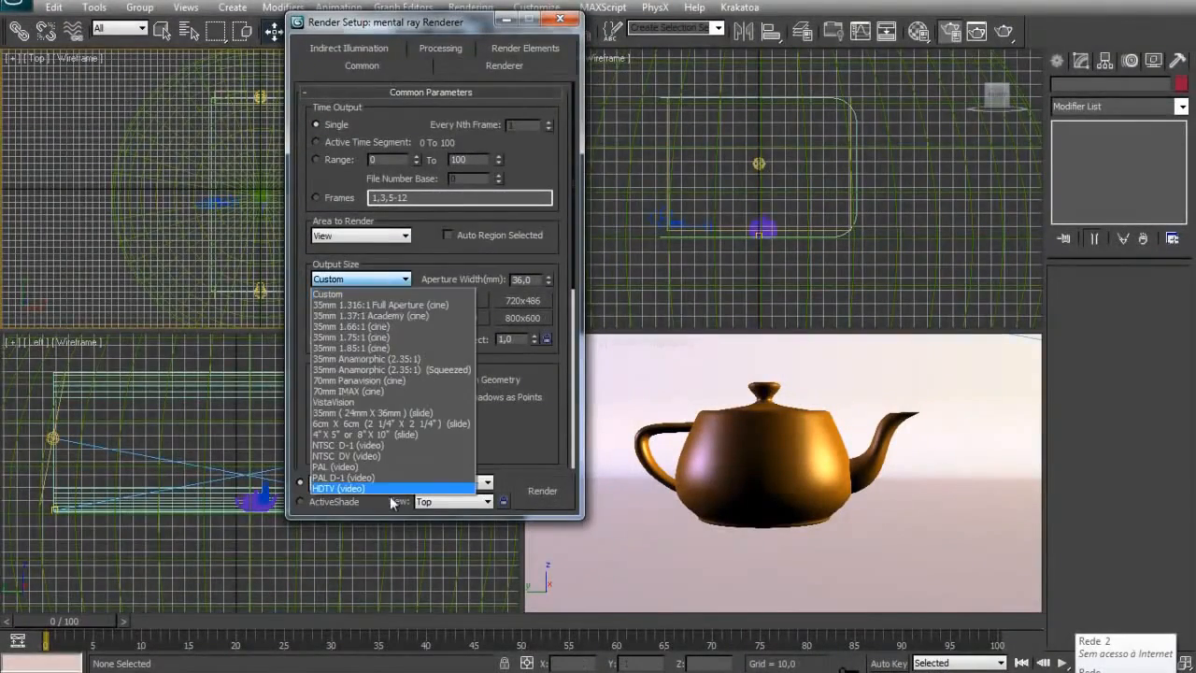
{"action": "left_click", "coordinate": [398, 490]}
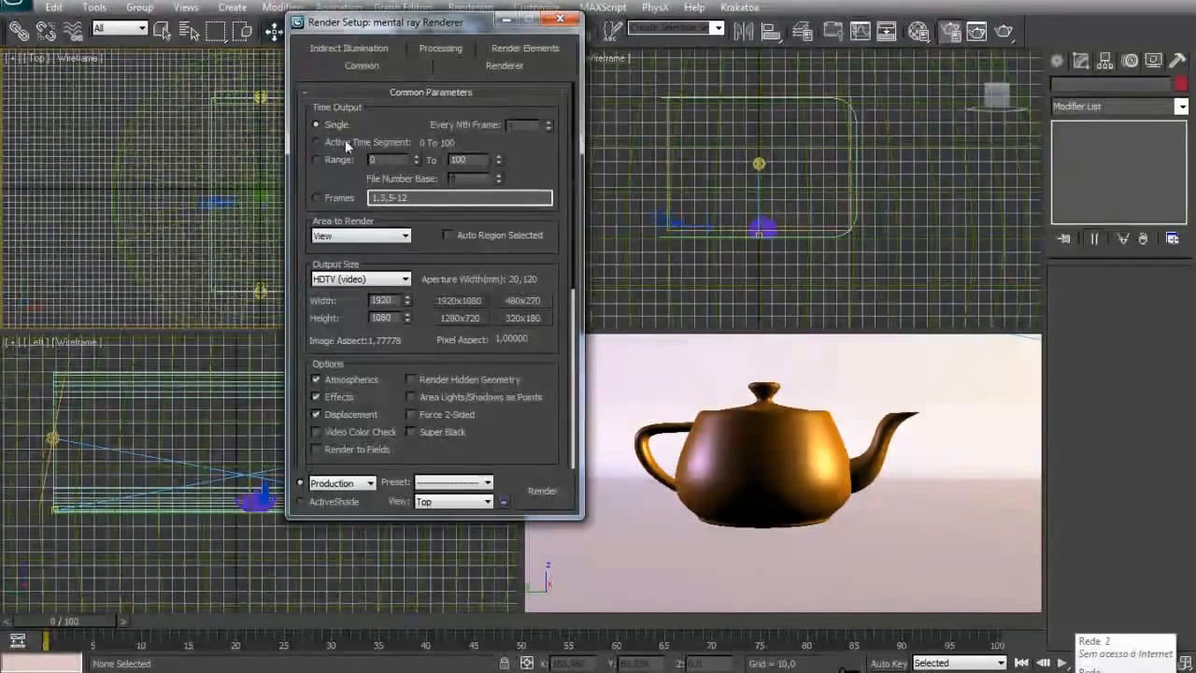
Try the Active Time Segment and Range time outputs and return to Single
{"action": "mouse_move", "coordinate": [376, 118]}
{"action": "left_mouse_down"}
{"action": "mouse_move", "coordinate": [384, 94]}
{"action": "mouse_move", "coordinate": [383, 116]}
{"action": "left_mouse_up"}
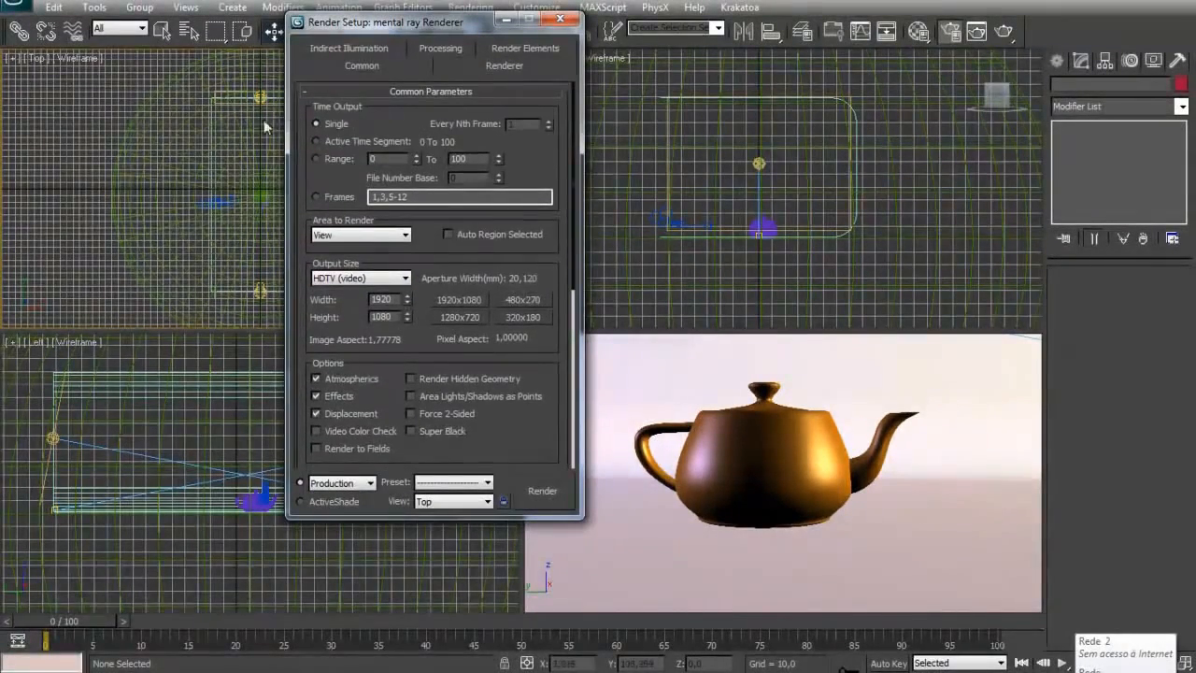
{"action": "left_click", "coordinate": [316, 123]}
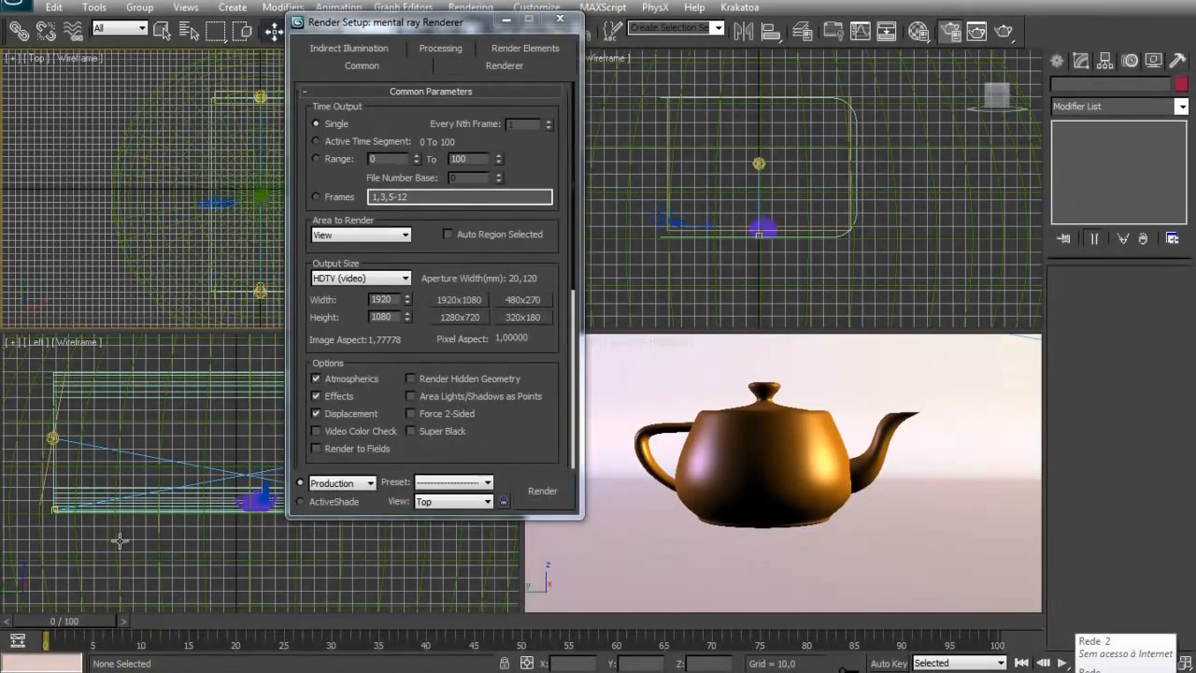
{"action": "left_click", "coordinate": [359, 142]}
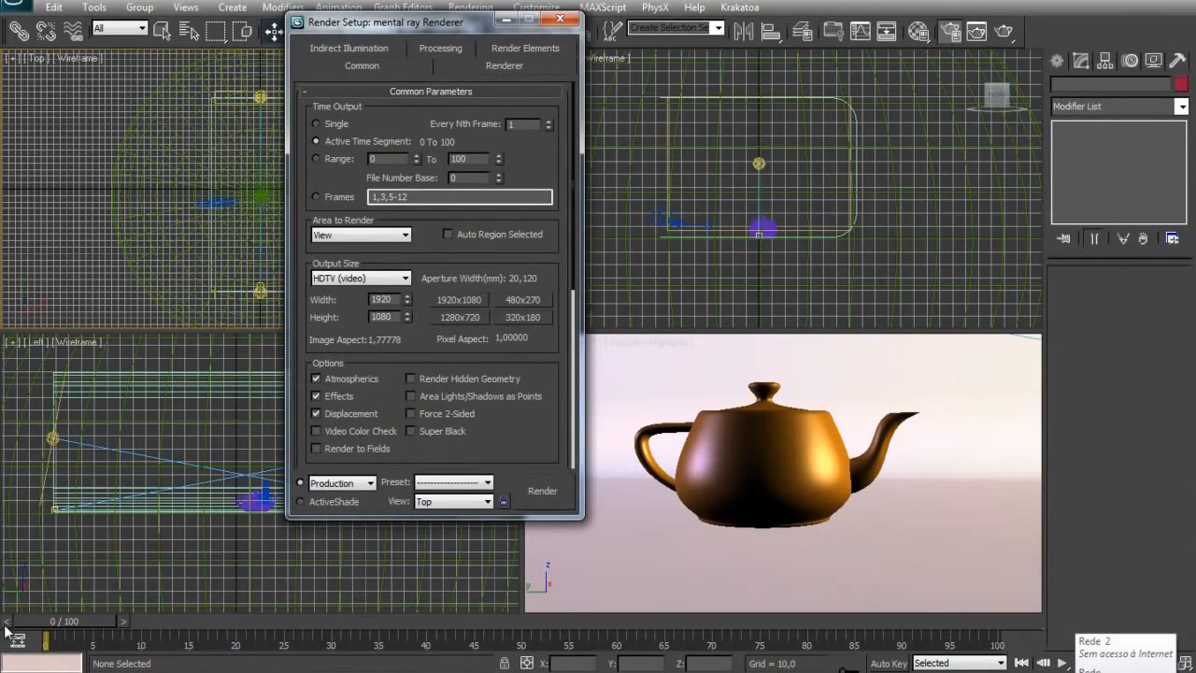
{"action": "left_click", "coordinate": [328, 158]}
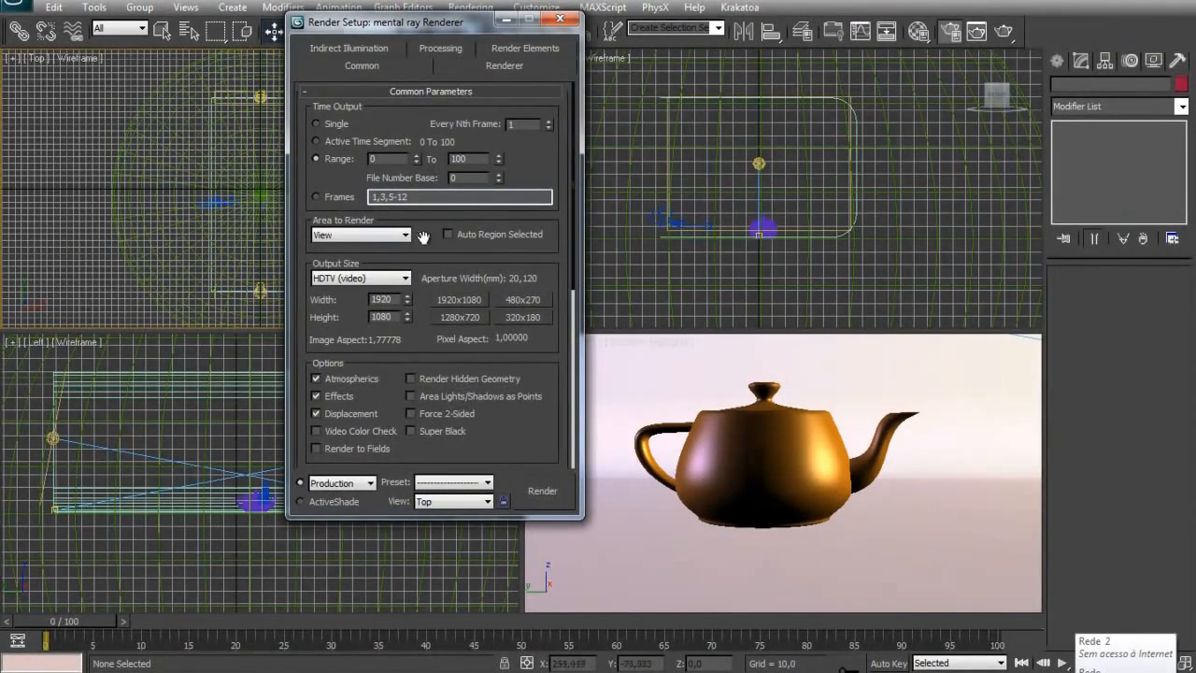
{"action": "scroll", "coordinate": [430, 211], "scroll_direction": "down", "scroll_amount": 1}
{"action": "scroll", "coordinate": [430, 210], "scroll_direction": "up", "scroll_amount": 1}
{"action": "left_click", "coordinate": [337, 124]}
Look at the render output file dialog and leave it without choosing a file
{"action": "scroll", "coordinate": [552, 438], "scroll_direction": "down", "scroll_amount": 3}
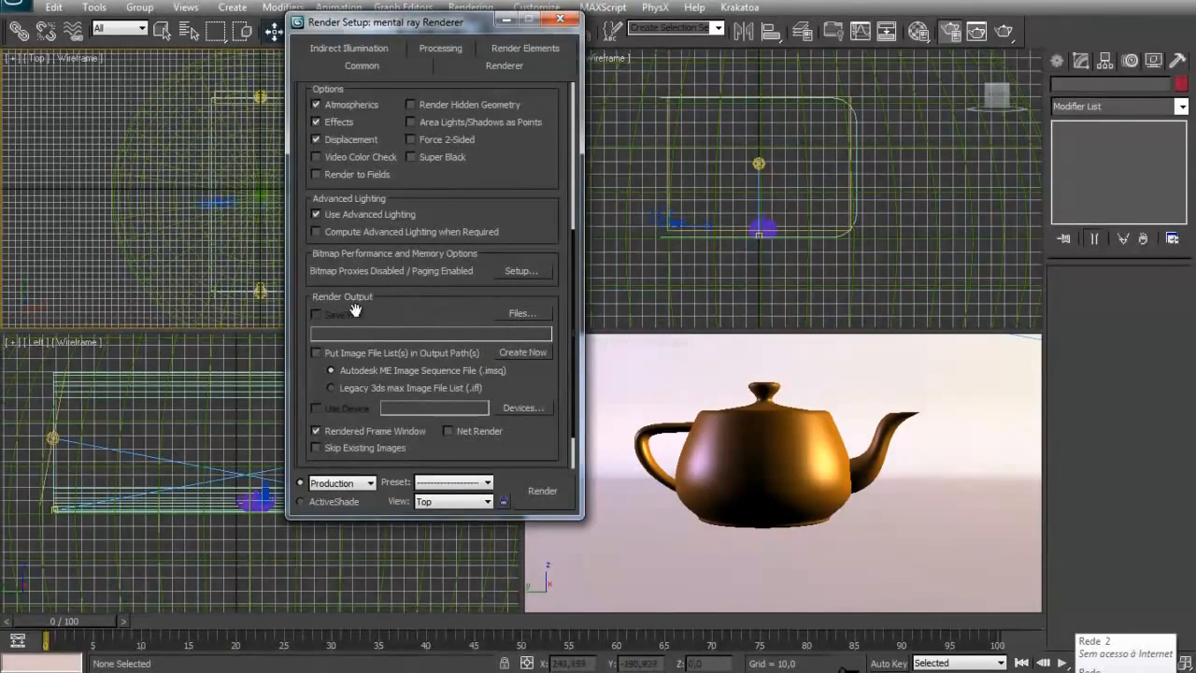
{"action": "left_click", "coordinate": [521, 314]}
{"action": "left_click", "coordinate": [788, 443]}
Set the view to render to Camera001
{"action": "scroll", "coordinate": [548, 421], "scroll_direction": "down", "scroll_amount": 3}
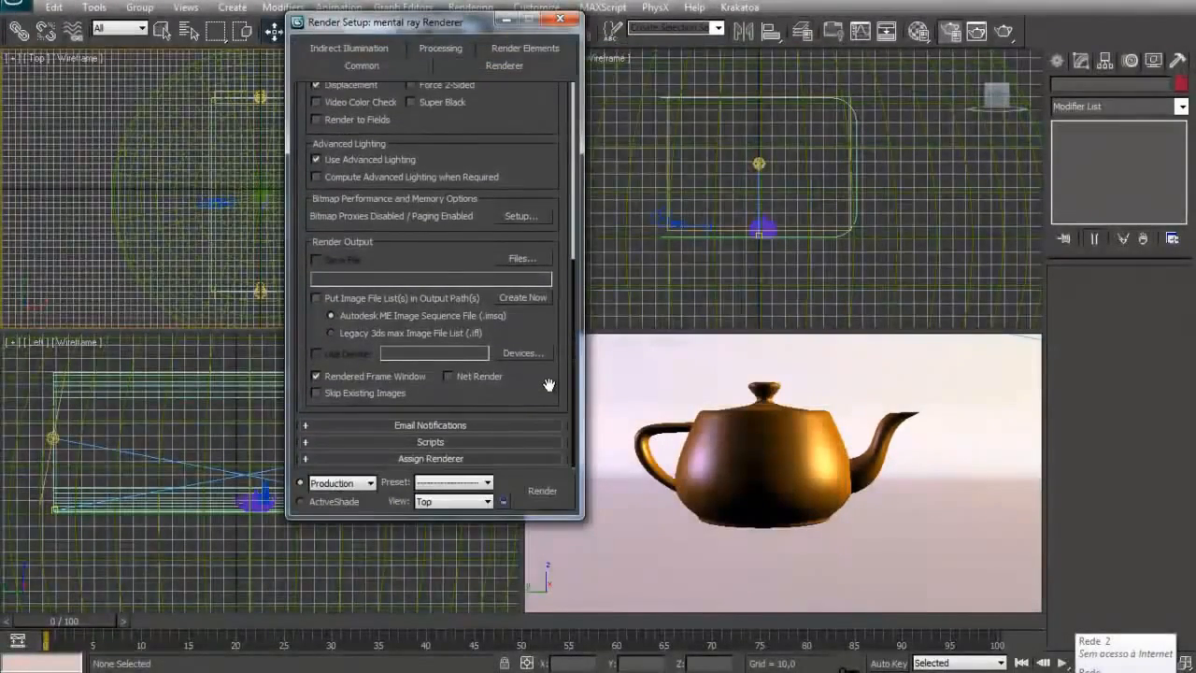
{"action": "left_click", "coordinate": [474, 503]}
{"action": "left_click", "coordinate": [452, 548]}
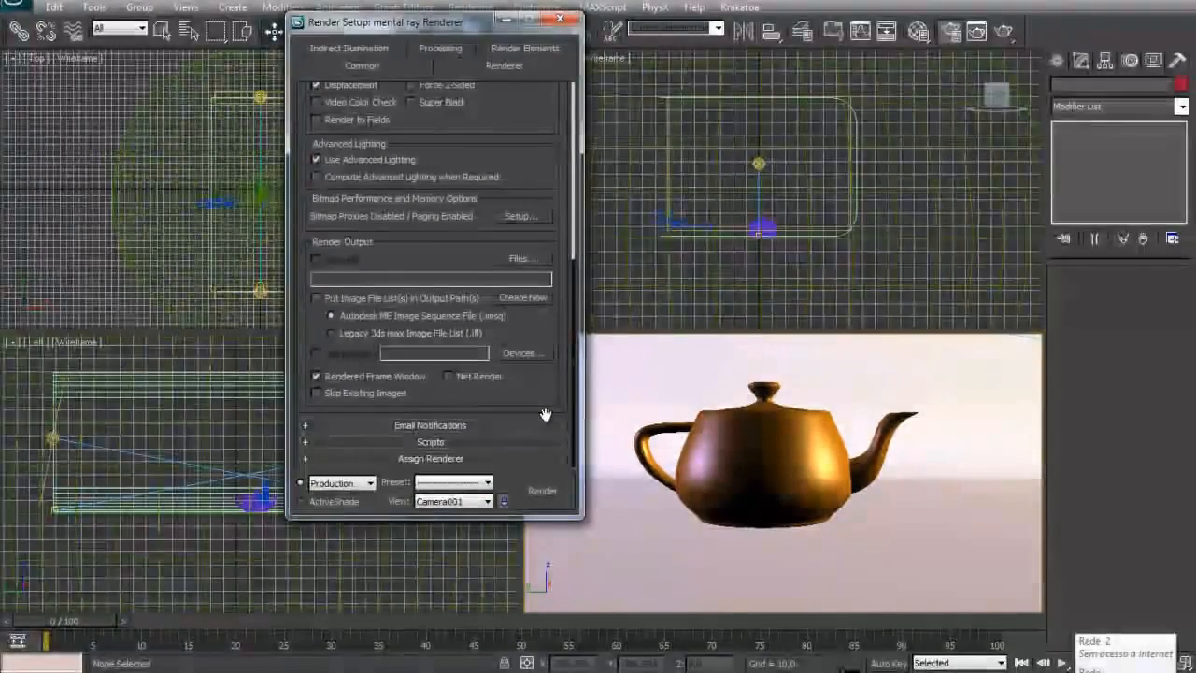
Try the Low Final Gather precision preset, return it to Draft and set Diffuse Bounces to 2
{"action": "scroll", "coordinate": [547, 165], "scroll_direction": "up", "scroll_amount": 5}
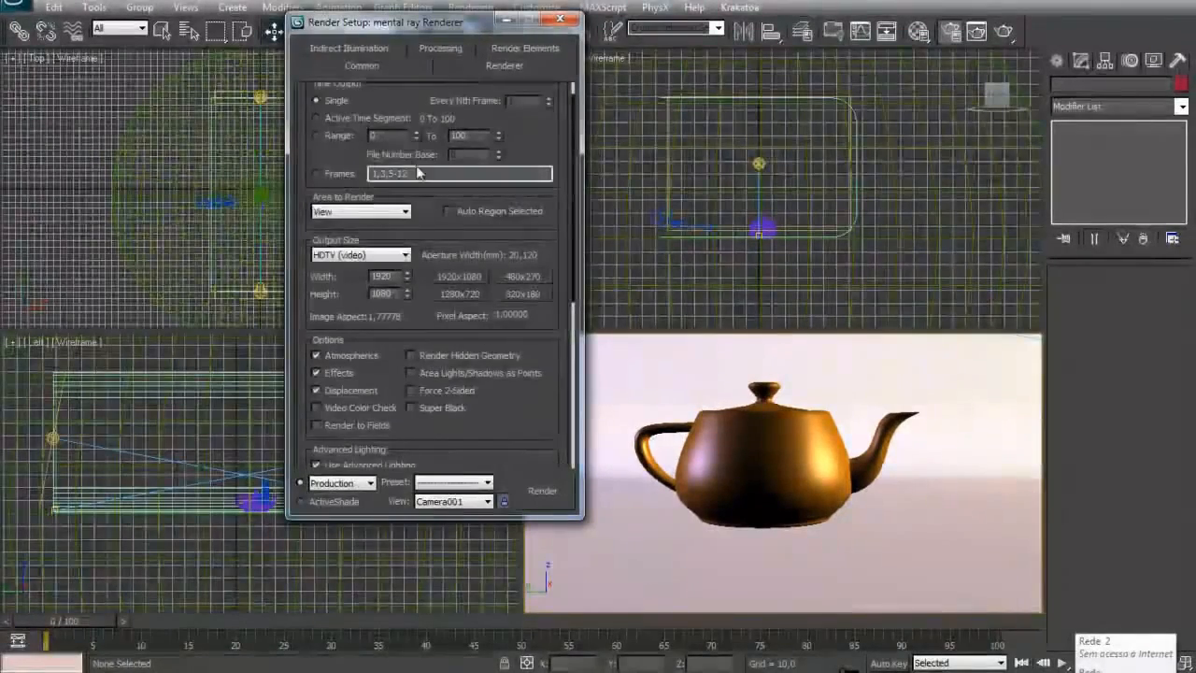
{"action": "left_click", "coordinate": [366, 51]}
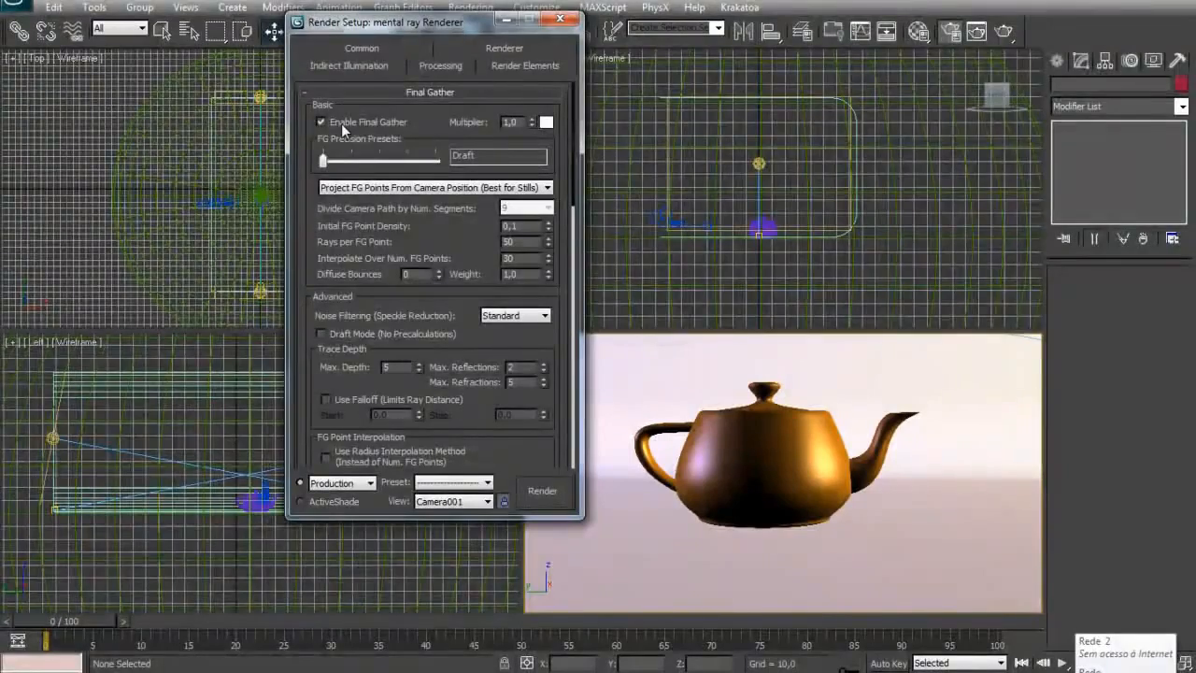
{"action": "left_click_drag", "start_coordinate": [324, 160], "coordinate": [353, 161]}
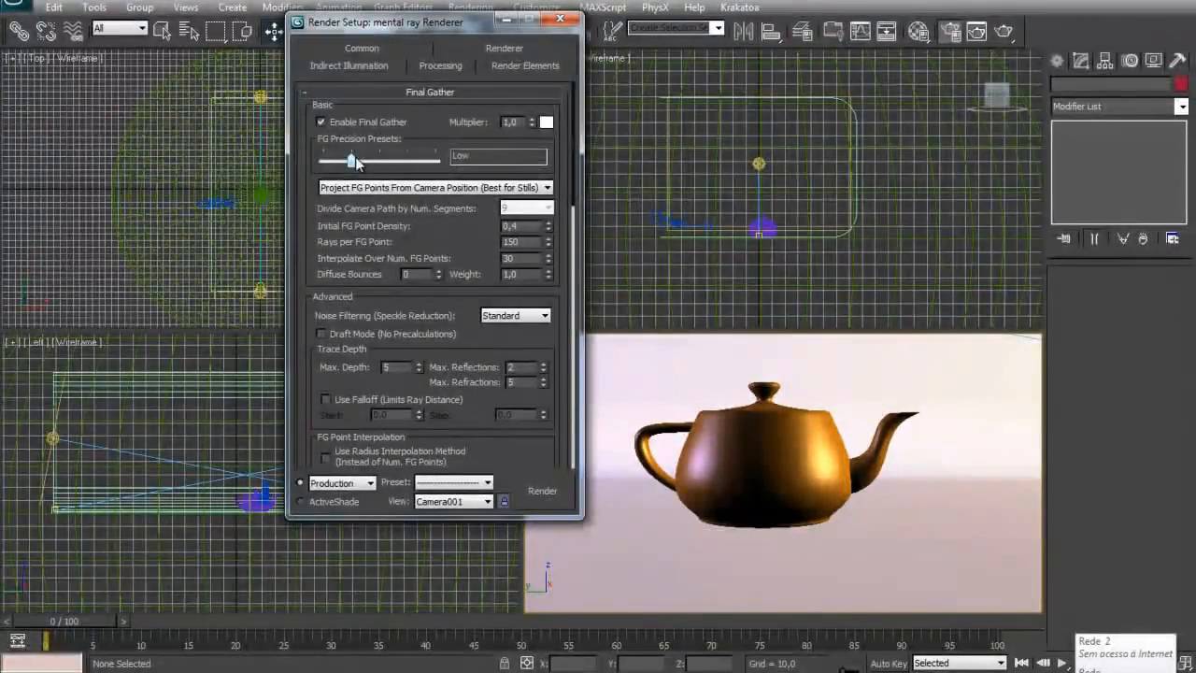
{"action": "left_click_drag", "start_coordinate": [353, 162], "coordinate": [324, 162]}
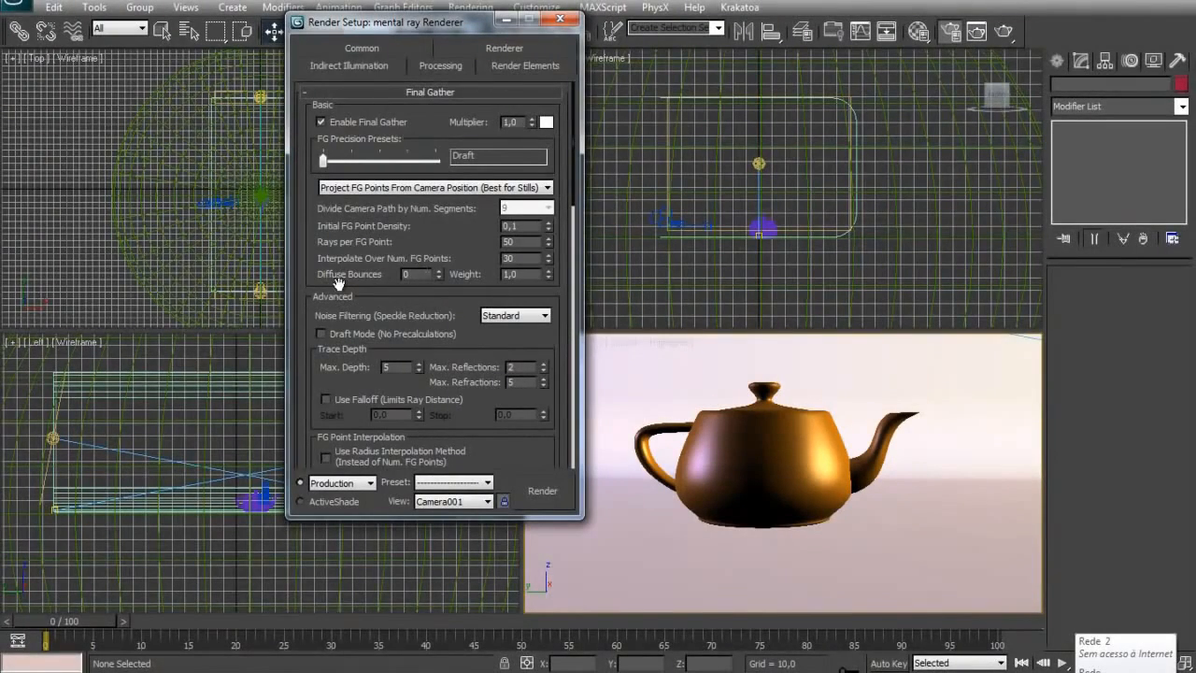
{"action": "left_click", "coordinate": [438, 271]}
{"action": "left_click", "coordinate": [438, 271]}
Examine the remaining Final Gather settings and the Caustics and Global Illumination options
{"action": "scroll", "coordinate": [474, 316], "scroll_direction": "down", "scroll_amount": 1}
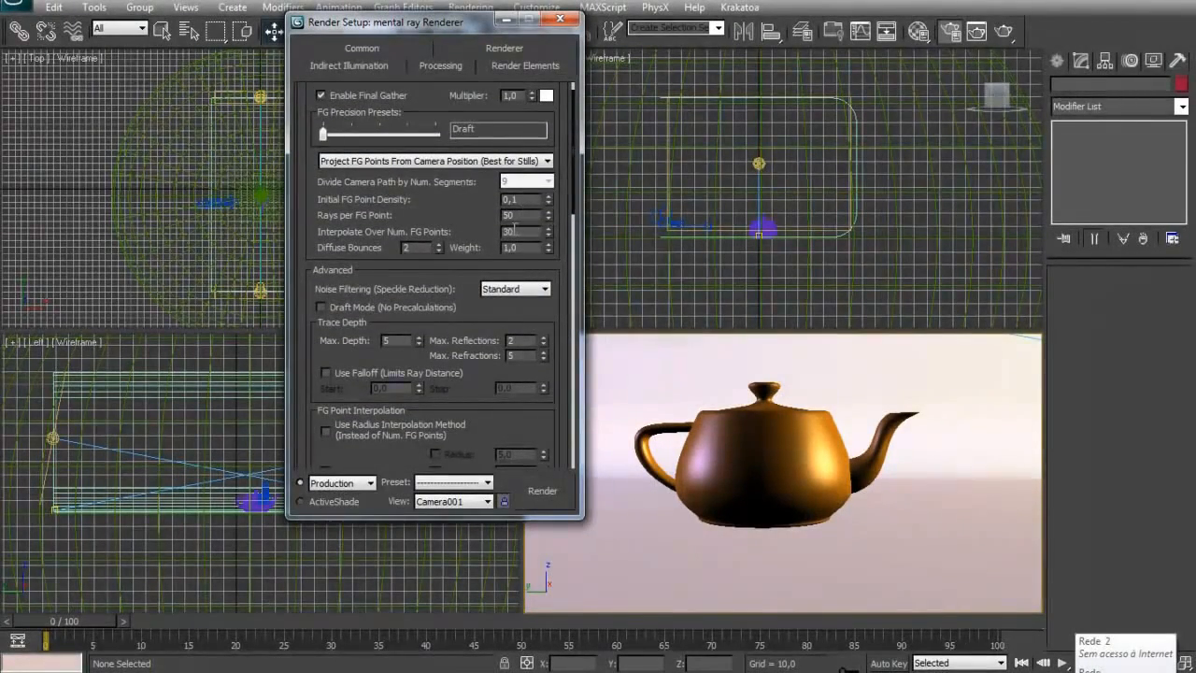
{"action": "left_click_drag", "start_coordinate": [464, 199], "coordinate": [452, 176]}
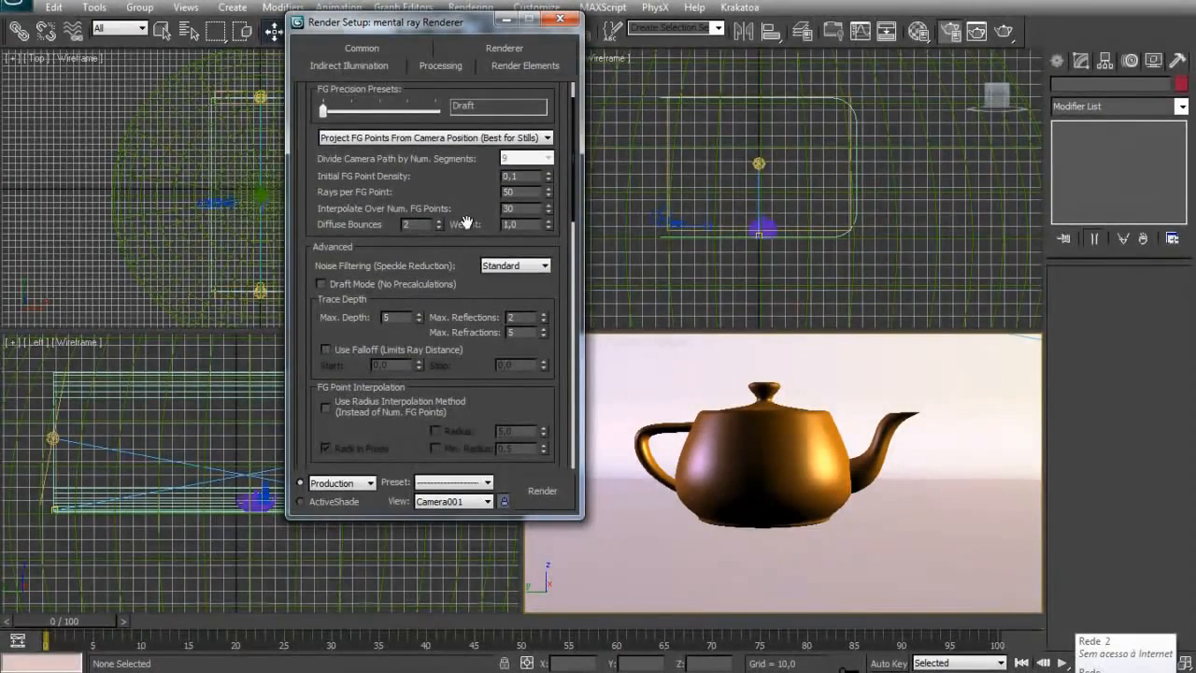
{"action": "scroll", "coordinate": [467, 218], "scroll_direction": "down", "scroll_amount": 1}
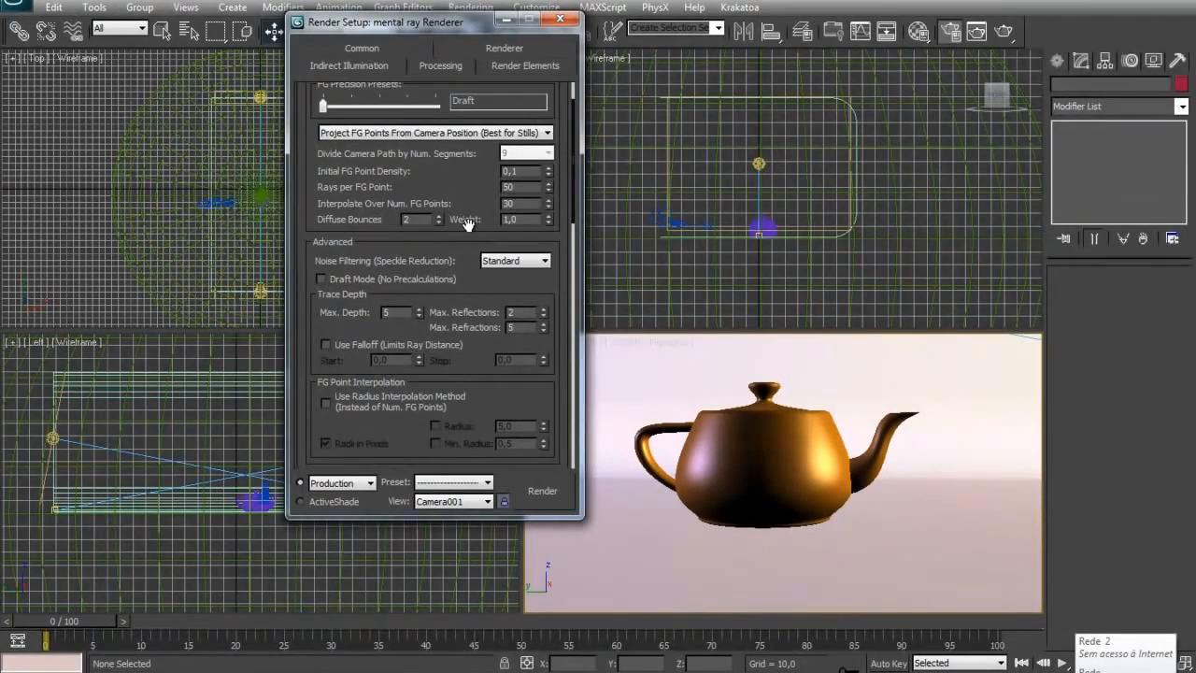
{"action": "left_click_drag", "start_coordinate": [466, 222], "coordinate": [470, 210]}
{"action": "scroll", "coordinate": [470, 210], "scroll_direction": "down", "scroll_amount": 6}
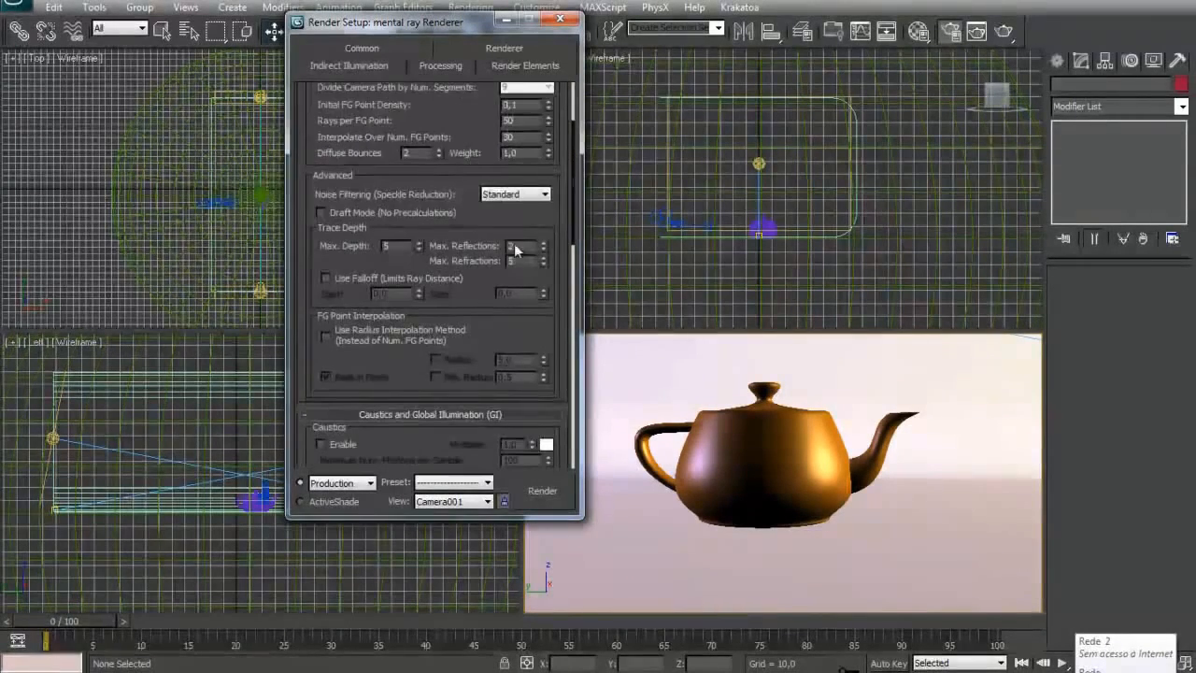
{"action": "left_click_drag", "start_coordinate": [476, 228], "coordinate": [477, 116]}
{"action": "left_click_drag", "start_coordinate": [449, 365], "coordinate": [459, 317]}
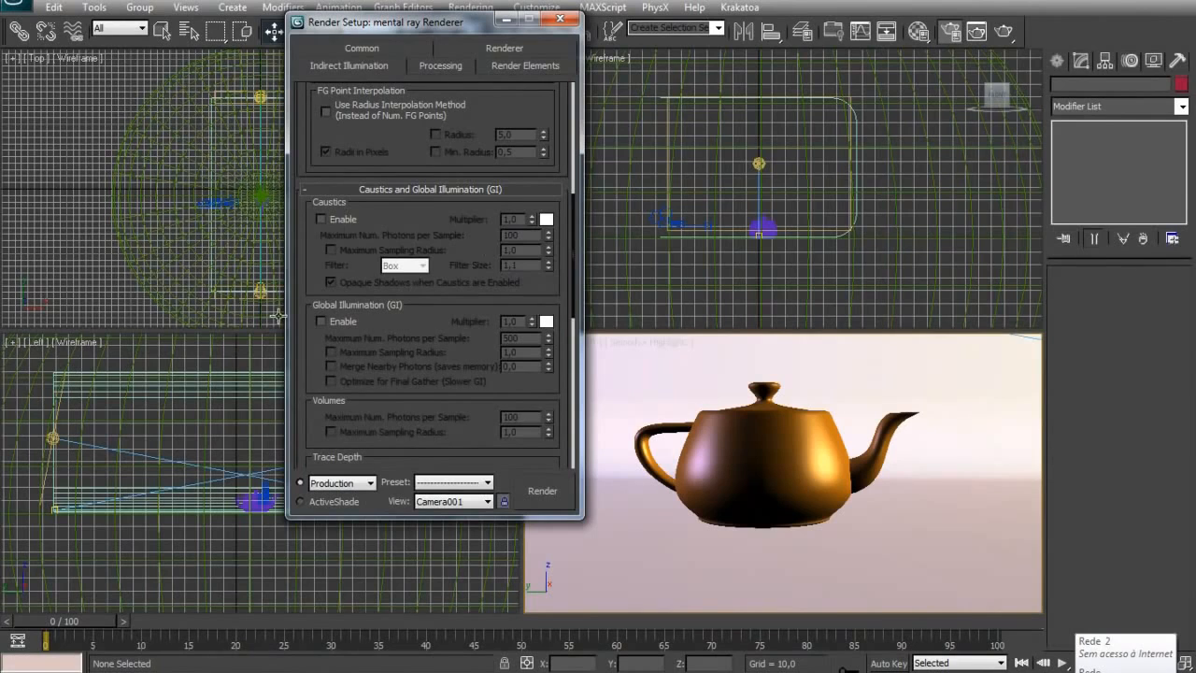
{"action": "mouse_move", "coordinate": [474, 332]}
{"action": "left_mouse_down"}
{"action": "mouse_move", "coordinate": [500, 221]}
{"action": "mouse_move", "coordinate": [473, 109]}
{"action": "mouse_move", "coordinate": [459, 482]}
{"action": "left_mouse_up"}
{"action": "scroll", "coordinate": [471, 325], "scroll_direction": "up", "scroll_amount": 5}
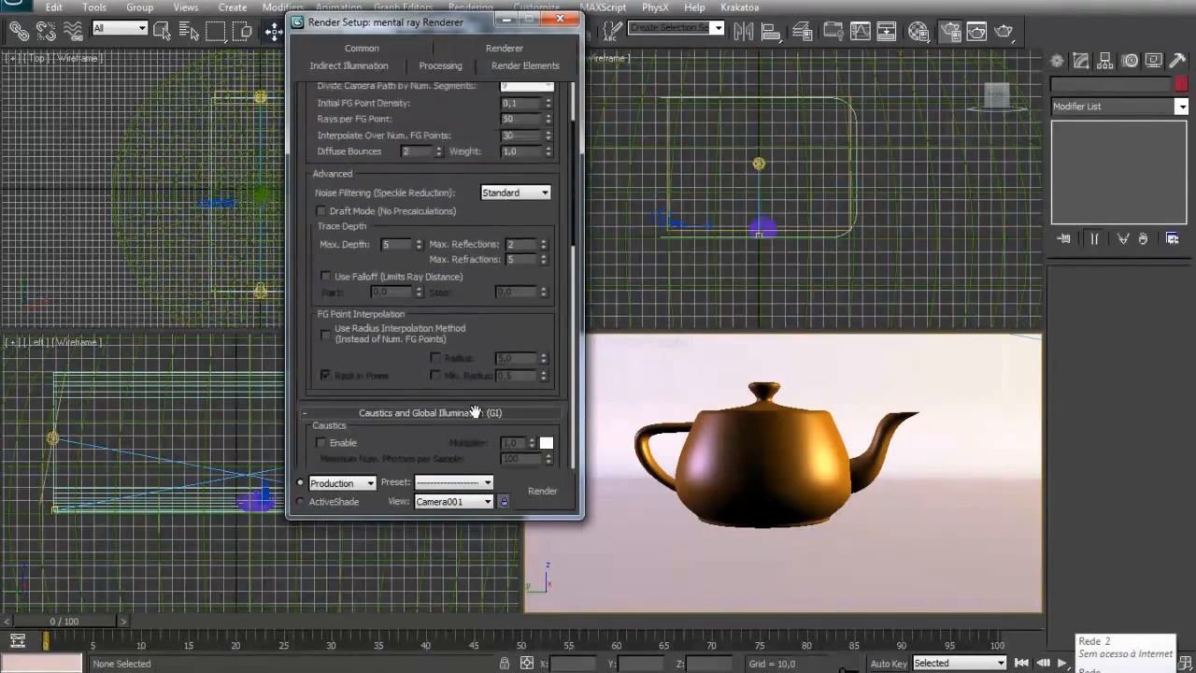
{"action": "left_click_drag", "start_coordinate": [459, 285], "coordinate": [468, 339]}
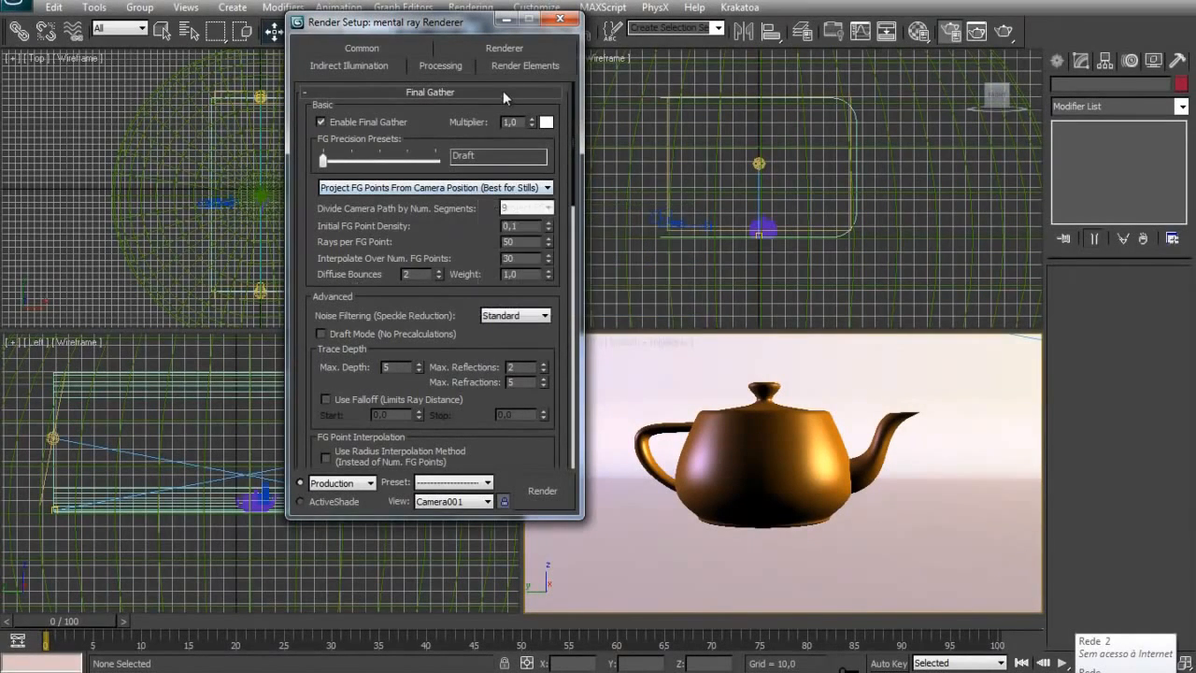
Set the renderer's samples per pixel to a minimum of 1 and a maximum of 16
{"action": "left_click", "coordinate": [505, 52]}
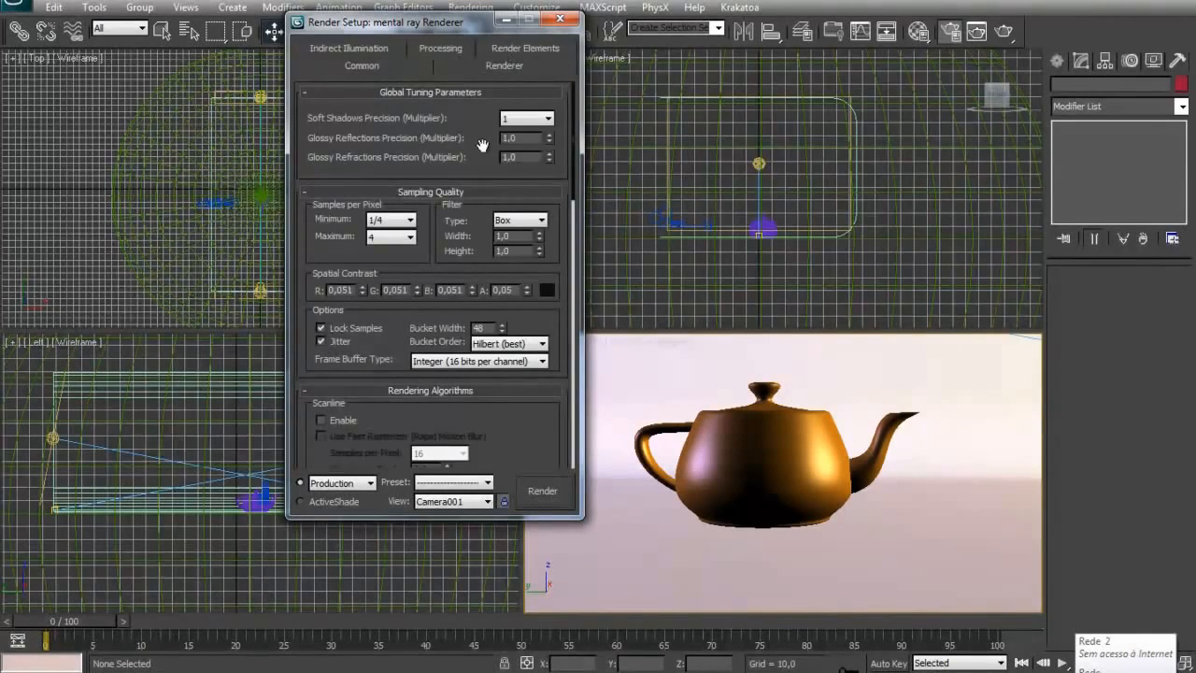
{"action": "scroll", "coordinate": [478, 101], "scroll_direction": "down", "scroll_amount": 2}
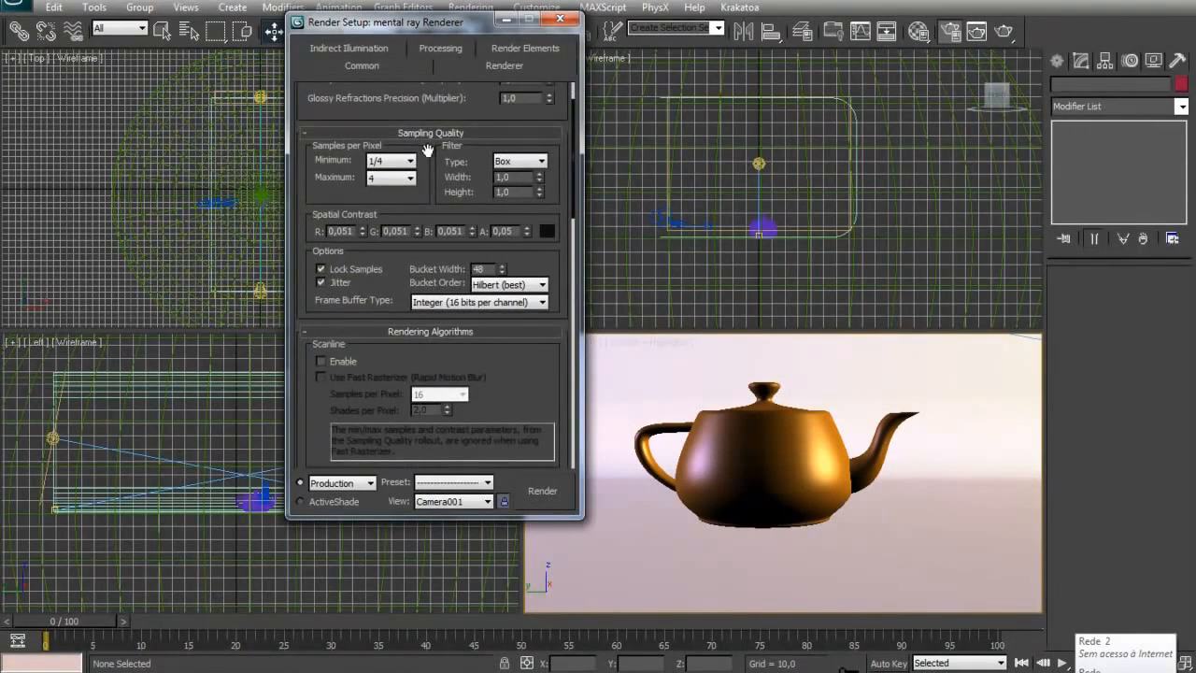
{"action": "left_click", "coordinate": [413, 164]}
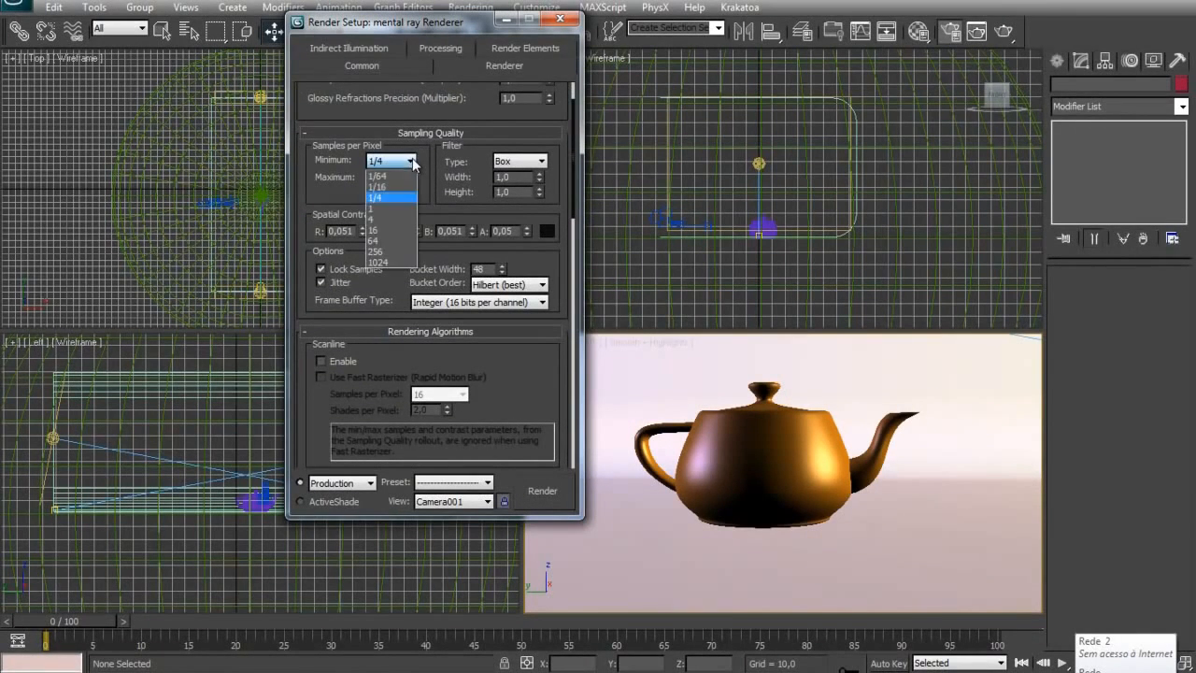
{"action": "left_click", "coordinate": [385, 210]}
{"action": "left_click", "coordinate": [395, 180]}
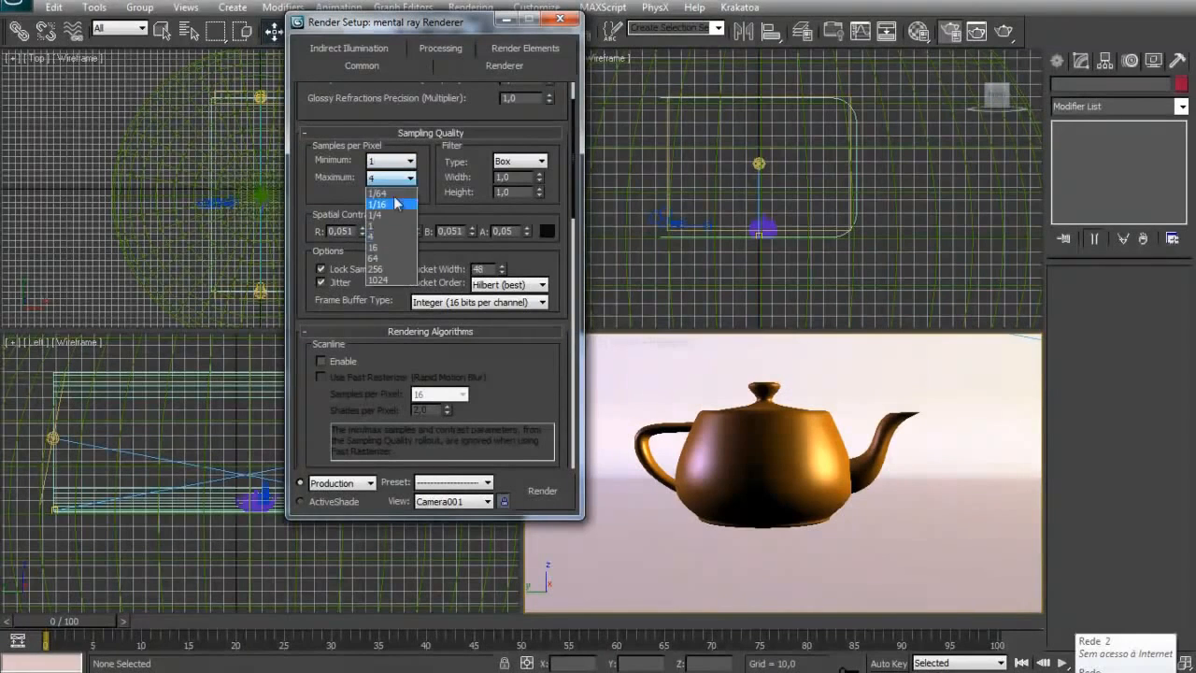
{"action": "left_click", "coordinate": [379, 247]}
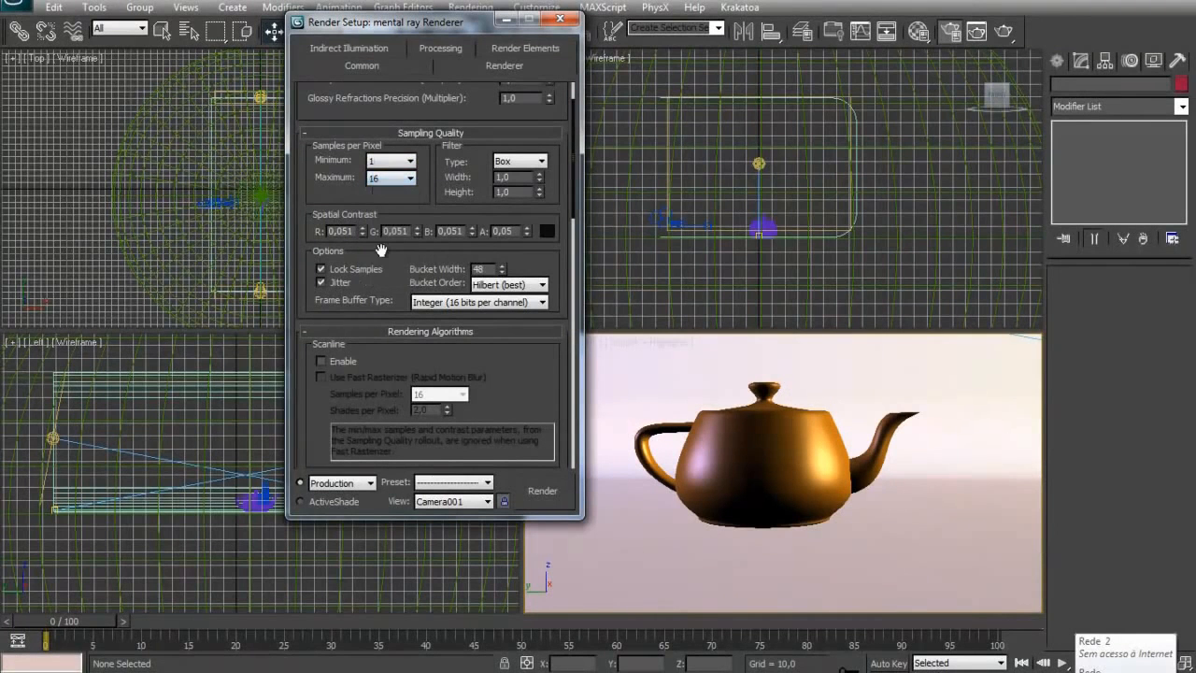
Change the sampling filter to the type with a width and height of 4.0, and close the render setup
{"action": "left_click", "coordinate": [511, 166]}
{"action": "left_click", "coordinate": [509, 208]}
{"action": "scroll", "coordinate": [453, 175], "scroll_direction": "down", "scroll_amount": 1}
{"action": "left_click_drag", "start_coordinate": [452, 174], "coordinate": [460, 96]}
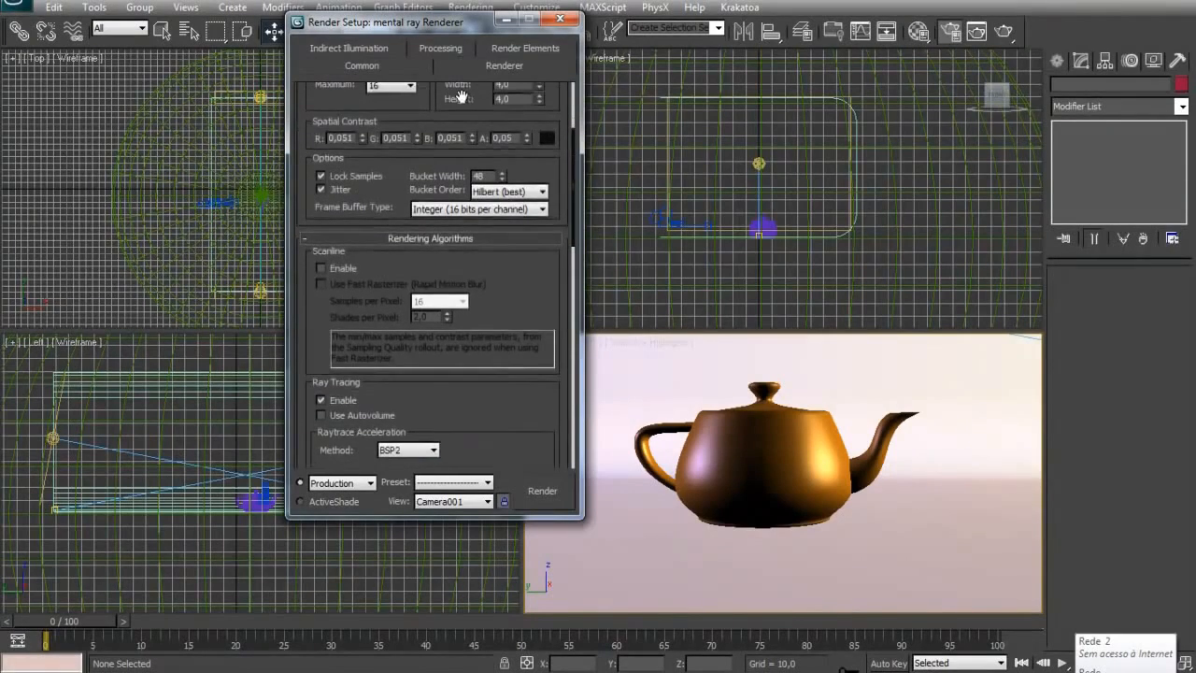
{"action": "left_click", "coordinate": [560, 19]}
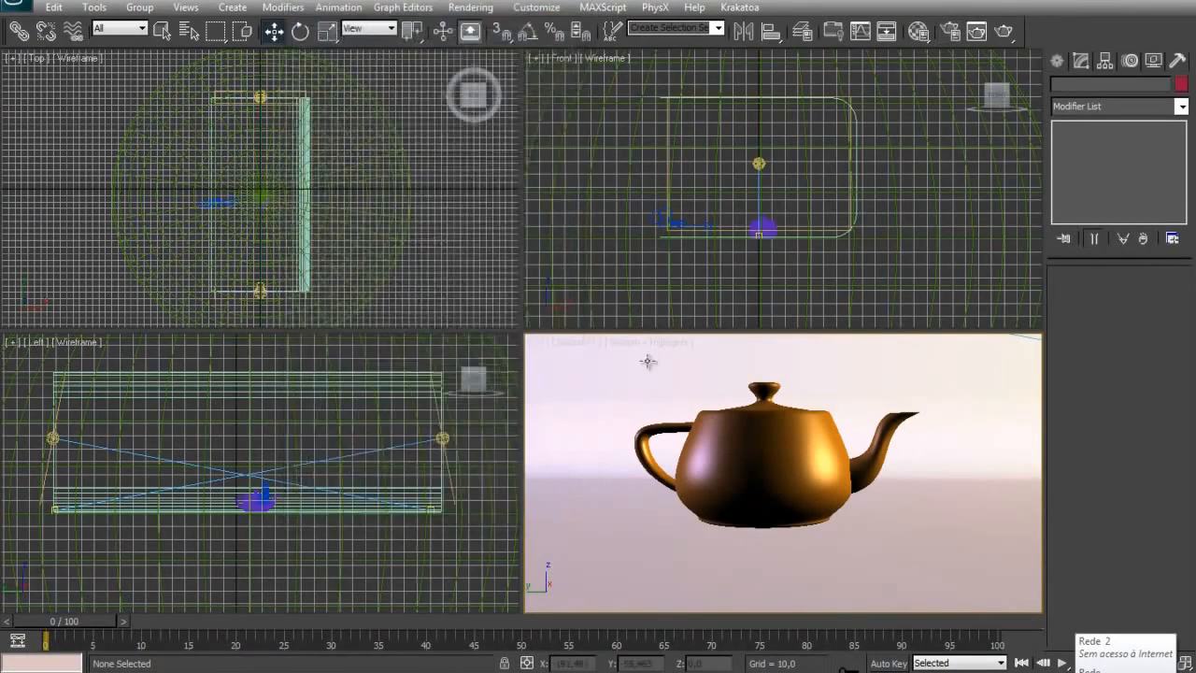
Test-render the camera view, cancel it during the Final Gather calculation and close the rendered image
{"action": "left_click", "coordinate": [655, 387]}
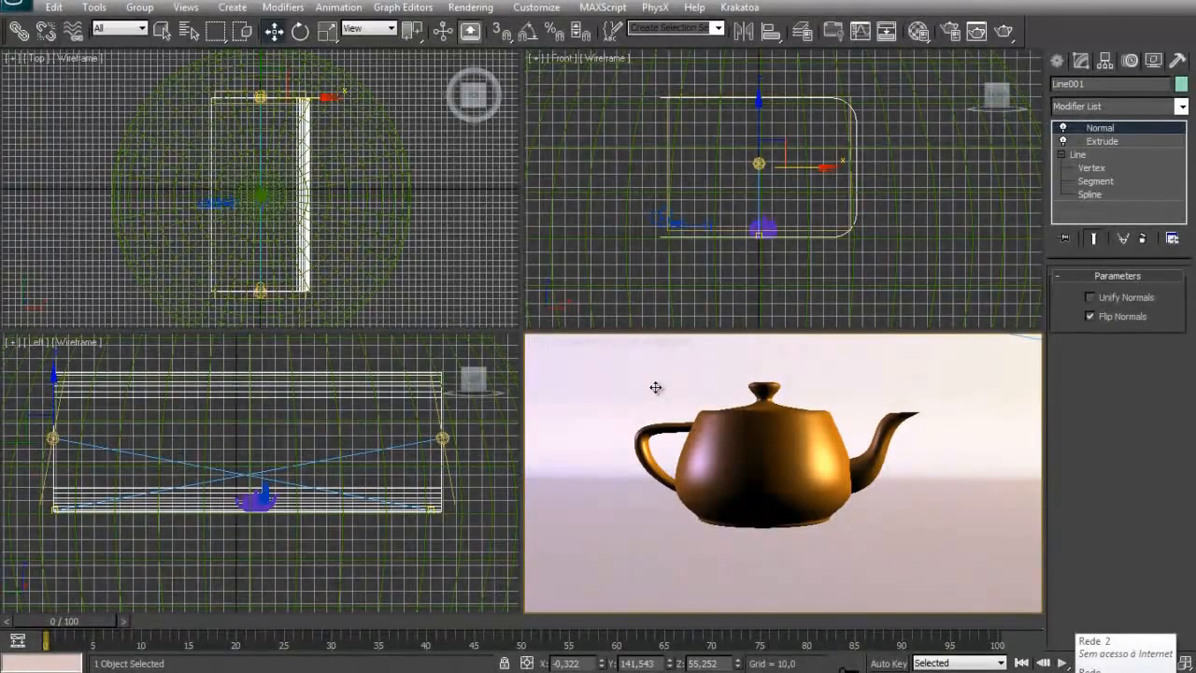
{"action": "key", "text": "shift+q"}
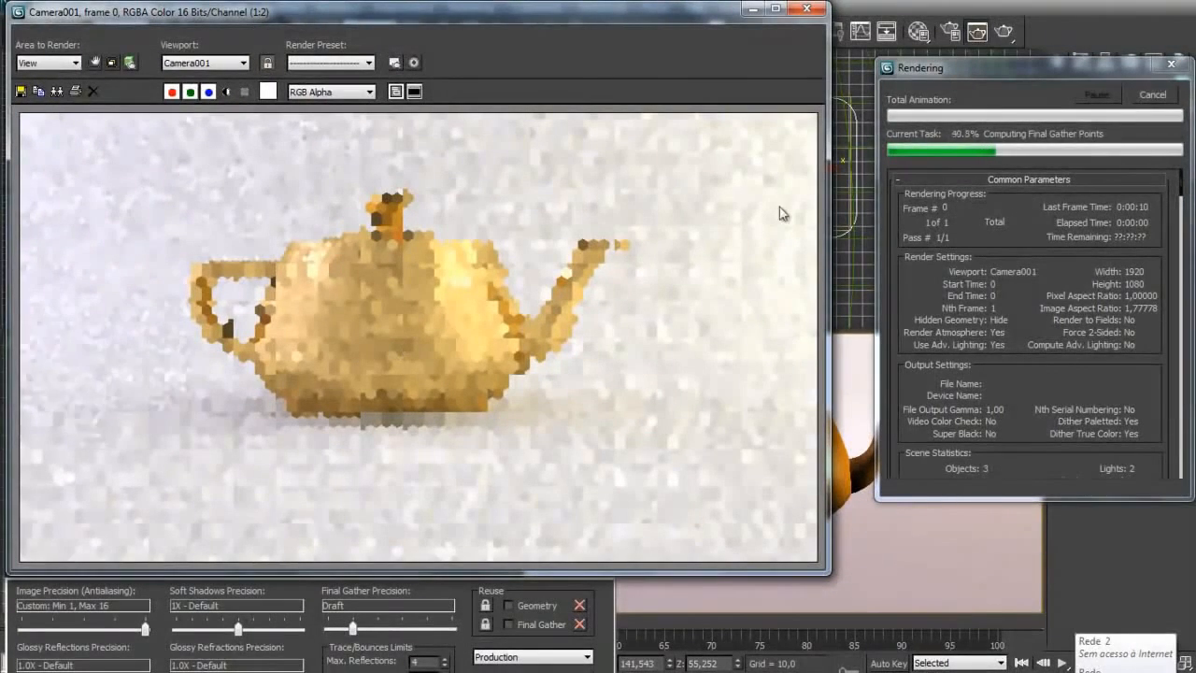
{"action": "left_click", "coordinate": [1155, 97]}
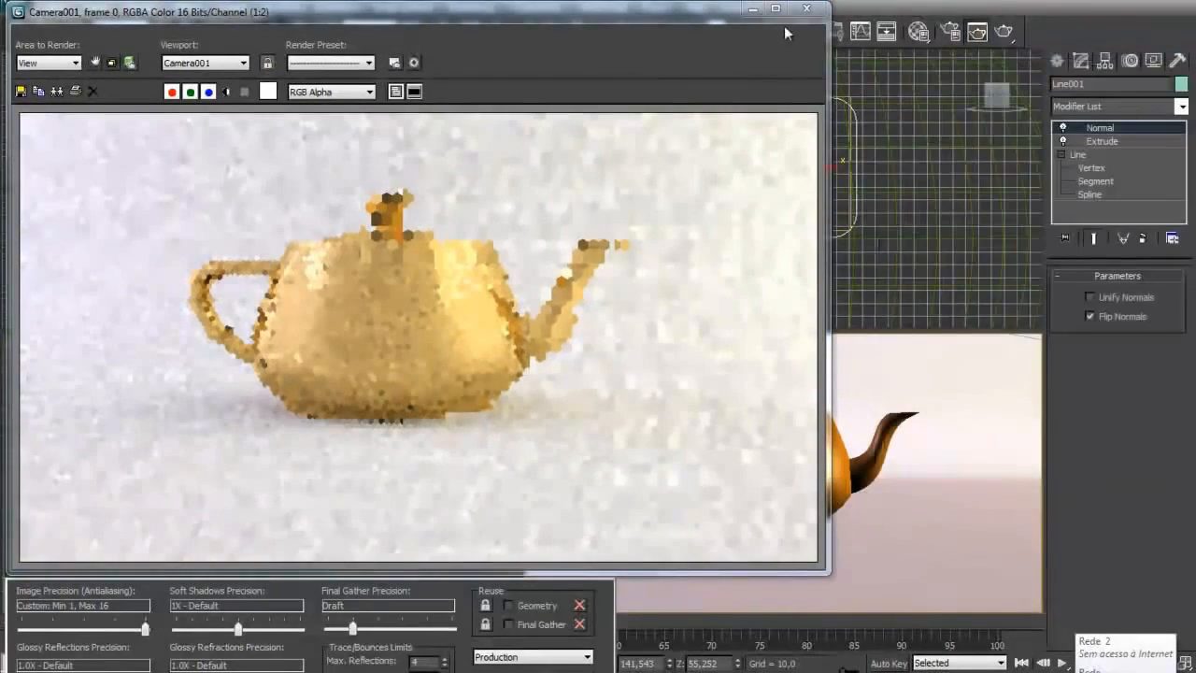
{"action": "left_click", "coordinate": [805, 11]}
Set the mr Photographic Exposure Control's exposure value to 8.0 EV and render the camera view again
{"action": "left_click", "coordinate": [470, 8]}
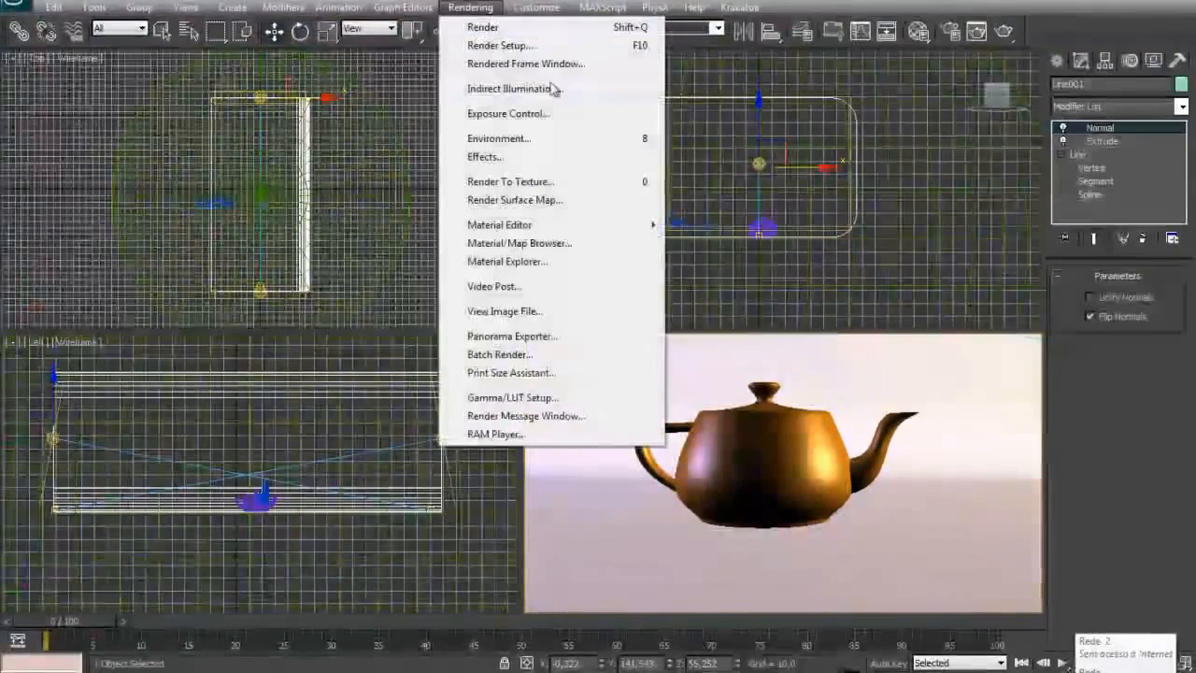
{"action": "left_click", "coordinate": [547, 113]}
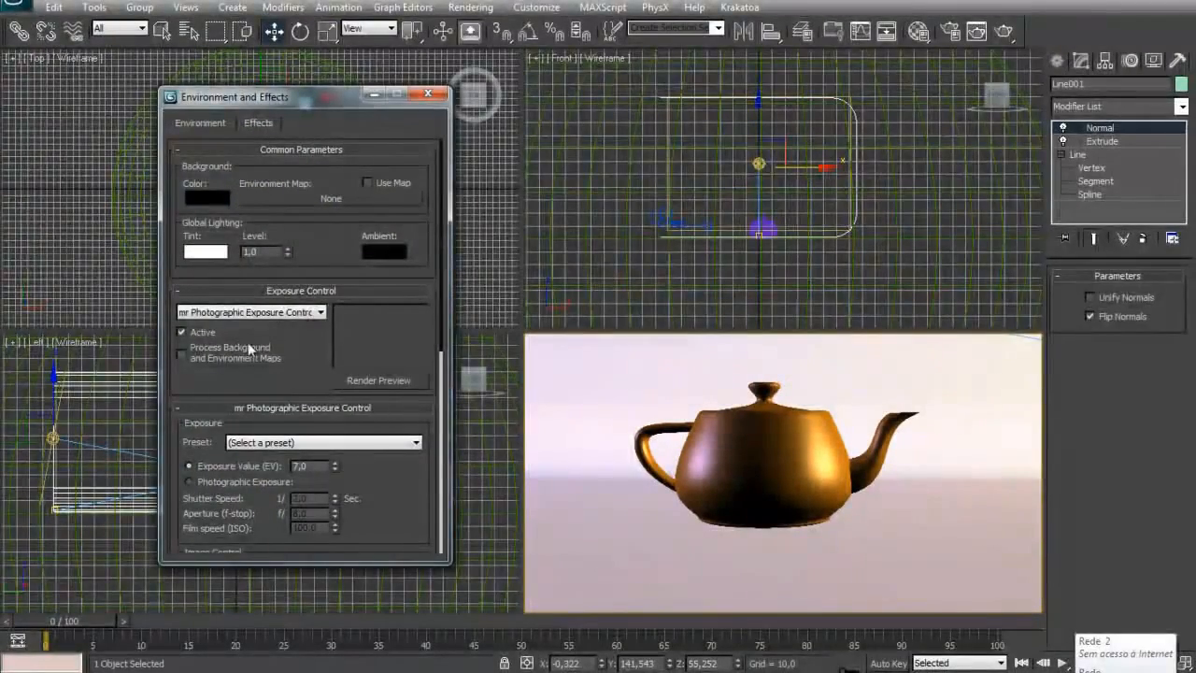
{"action": "scroll", "coordinate": [302, 379], "scroll_direction": "down", "scroll_amount": 3}
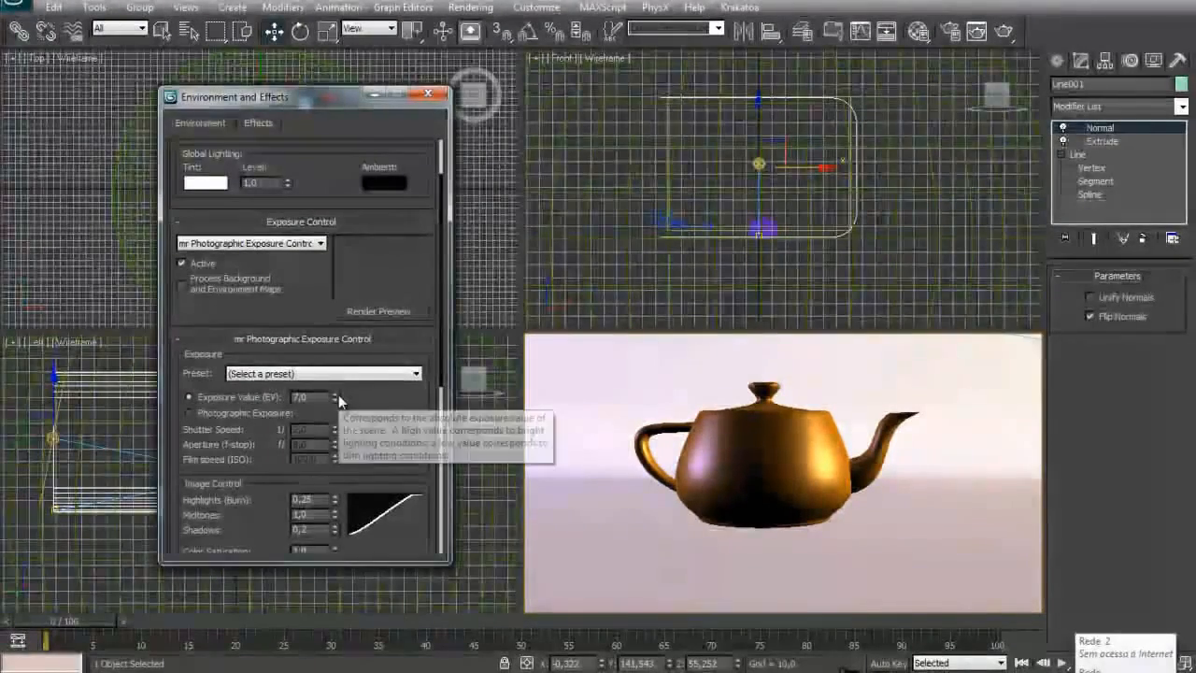
{"action": "left_click", "coordinate": [336, 393]}
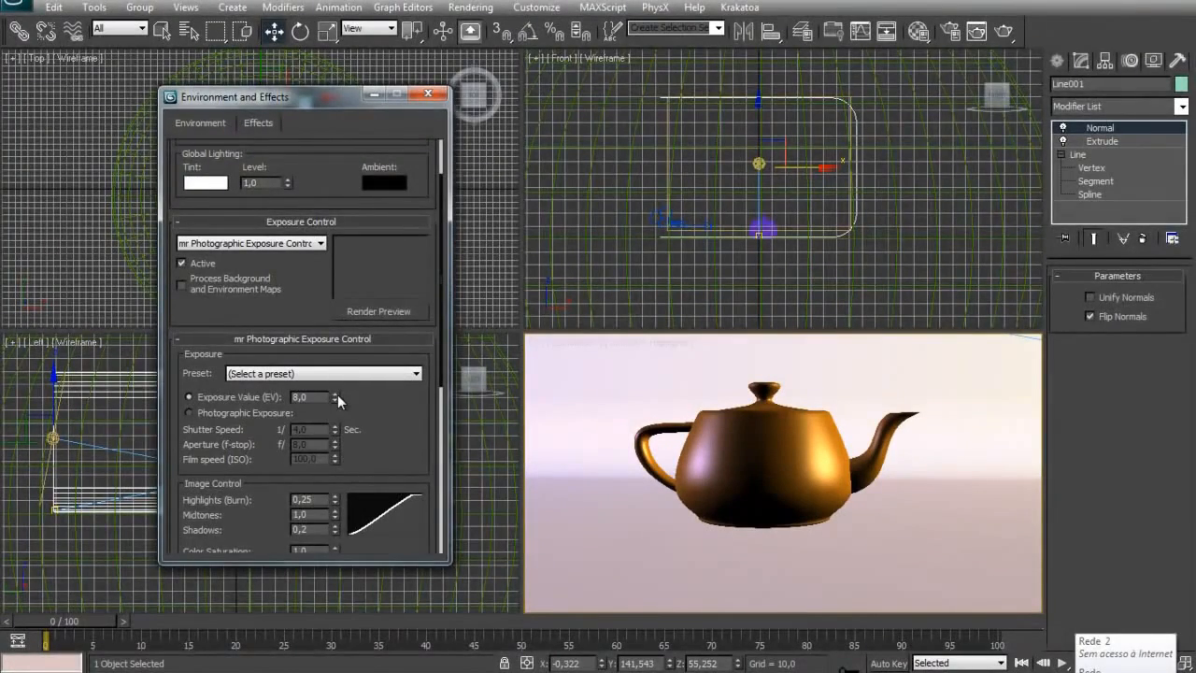
{"action": "key", "text": "shift+q"}
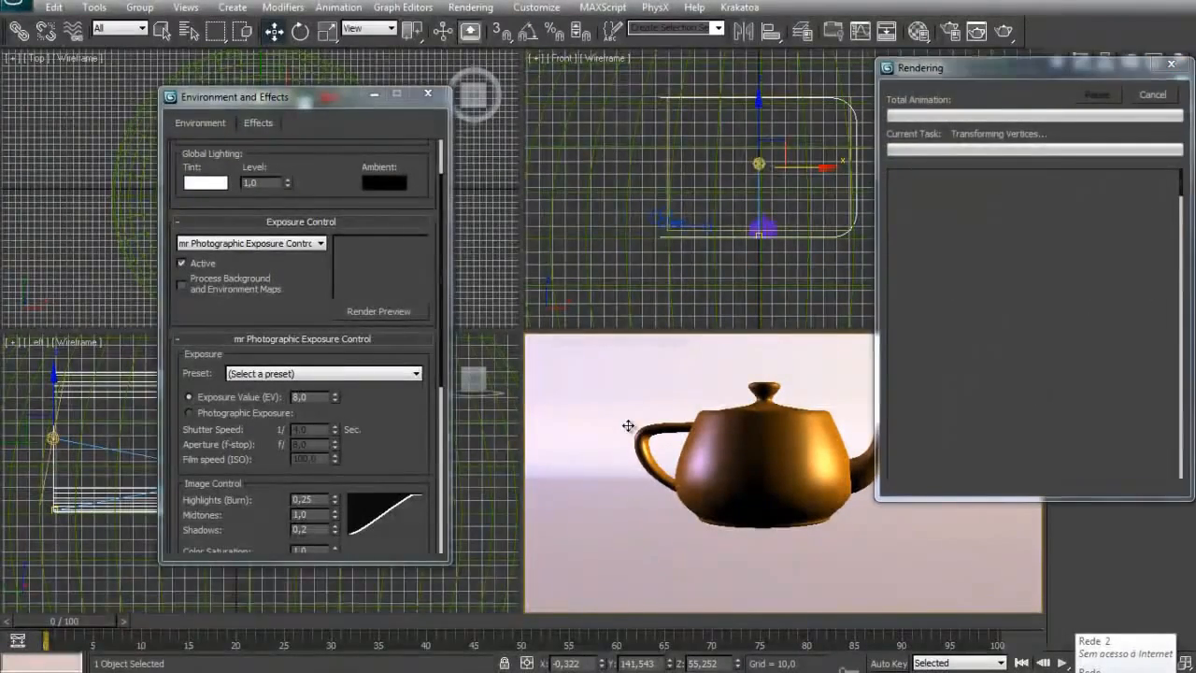